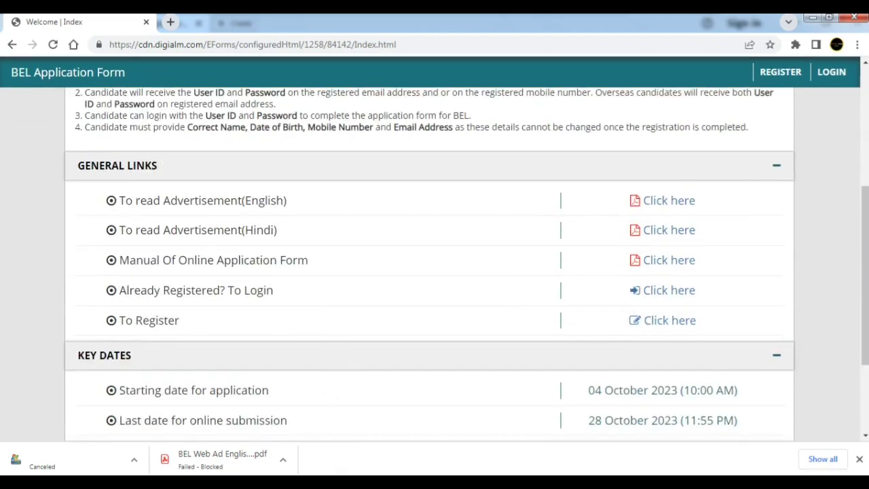
# Step: Switch to the advertisement PDF in Acrobat and review the place of posting and last date of application sections
pyautogui.click(342, 474)
pyautogui.moveTo(835, 97); pyautogui.dragTo(830, 194)
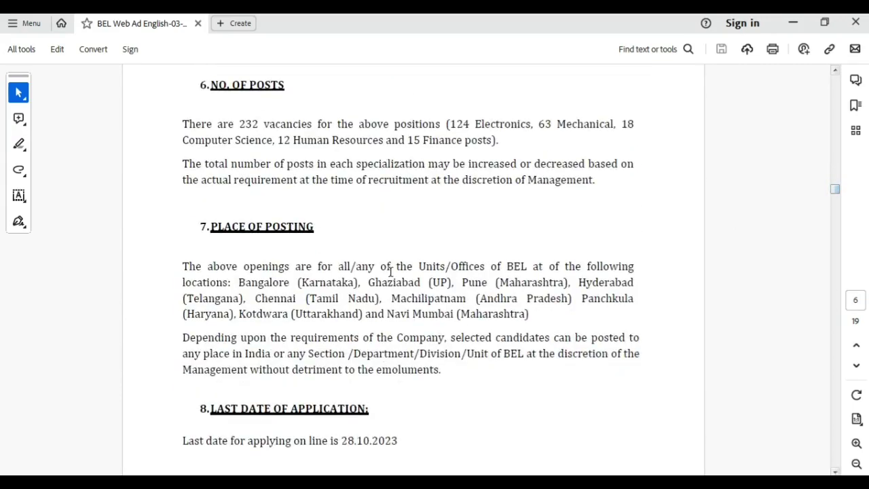
pyautogui.moveTo(381, 302); pyautogui.dragTo(255, 299)
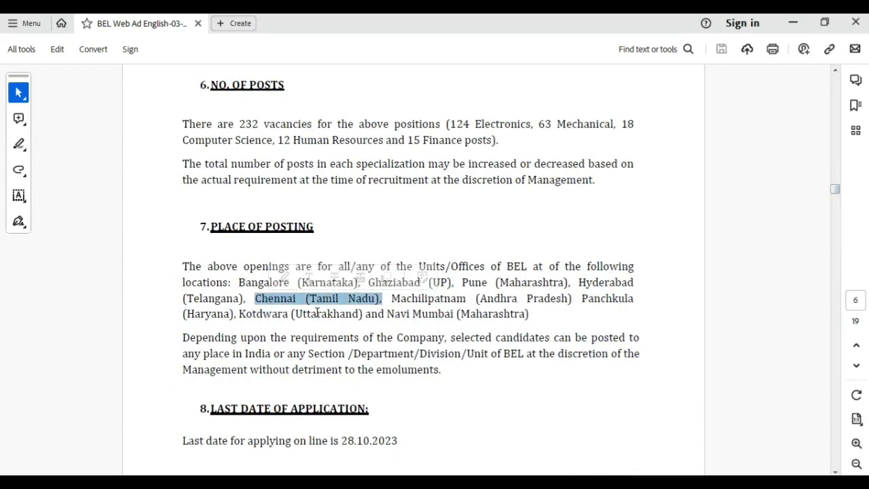
pyautogui.scroll(-2, 388, 361)
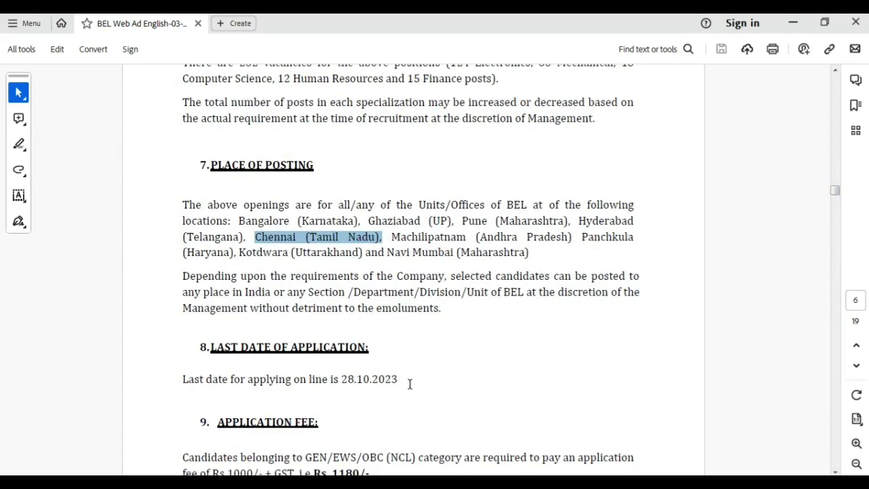
pyautogui.moveTo(401, 381); pyautogui.dragTo(309, 379)
pyautogui.scroll(2, 329, 360)
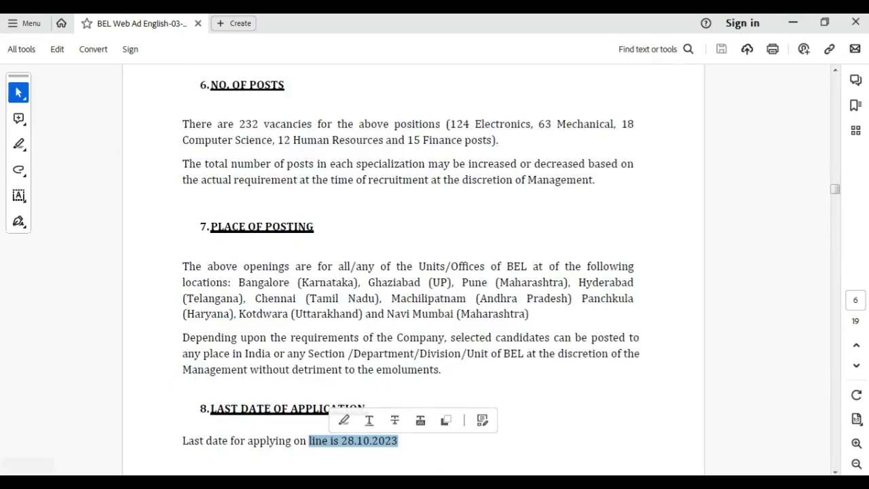
# Step: Switch back to the browser and open the registration form from the BEL general links
pyautogui.hotkey('alt', 'Tab')
pyautogui.click(208, 44)
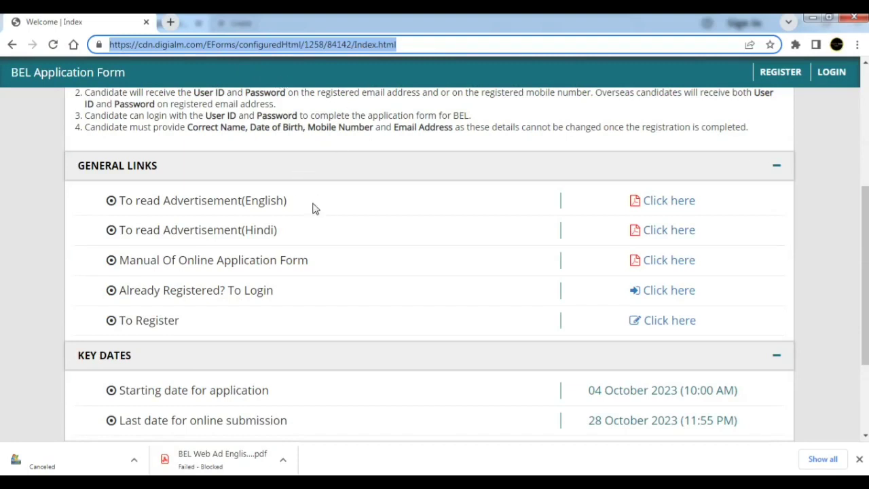
pyautogui.click(673, 321)
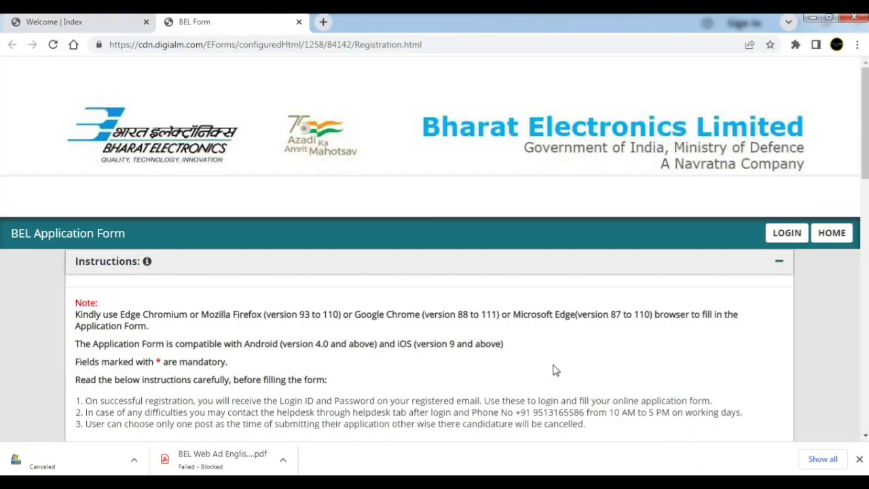
# Step: Review the helpdesk phone number and contact hours in the registration form's instructions
pyautogui.scroll(-4, 561, 372)
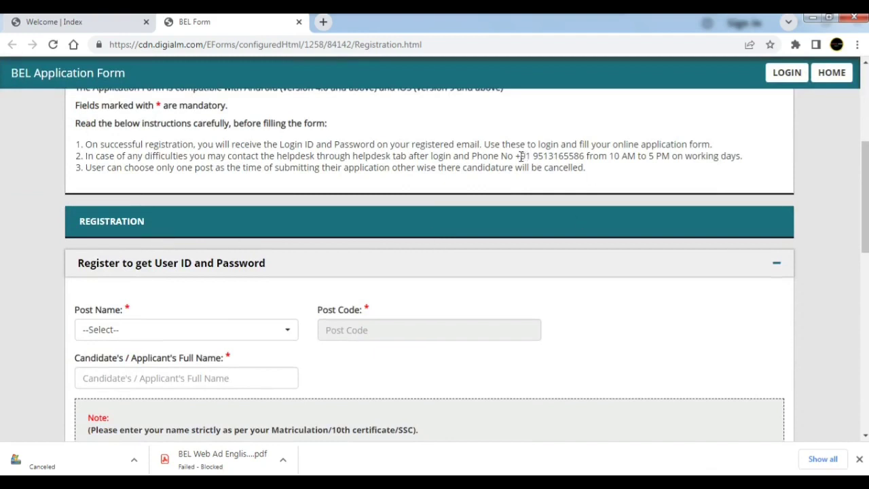
pyautogui.moveTo(521, 157); pyautogui.dragTo(579, 157)
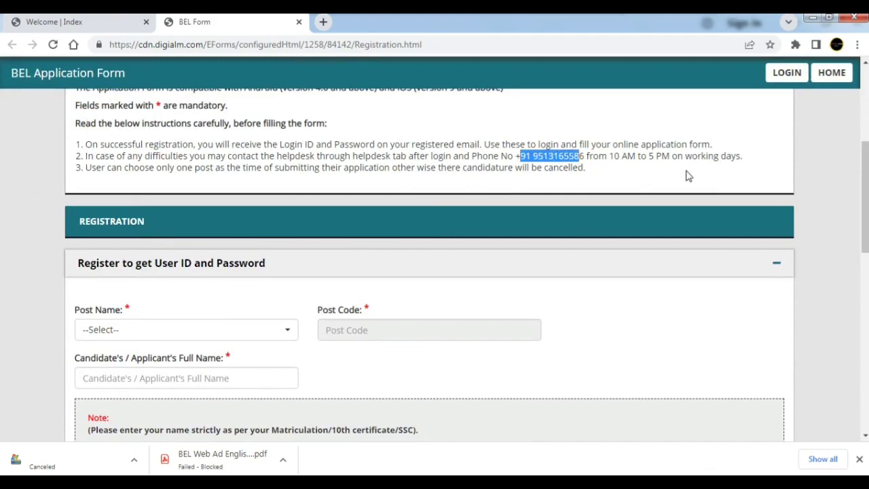
pyautogui.moveTo(691, 156); pyautogui.dragTo(622, 156)
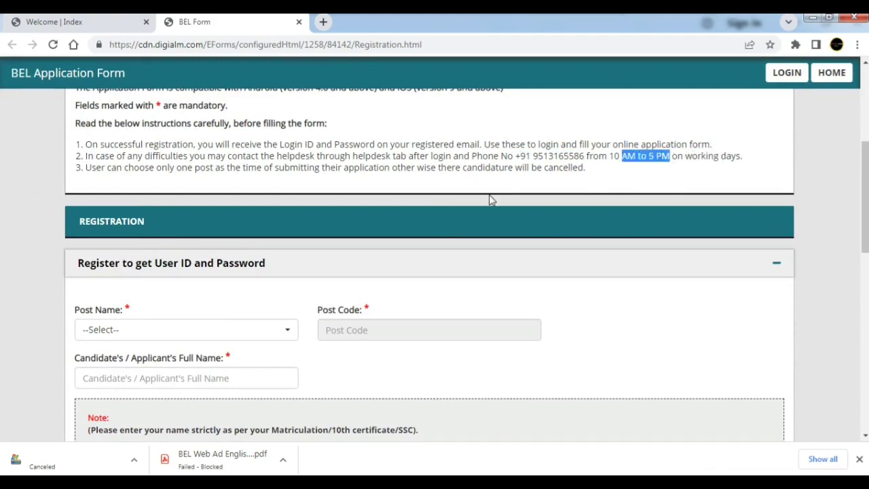
# Step: Select Probationary Engineer(Mechanical) as the post name in the registration form
pyautogui.scroll(-2, 492, 200)
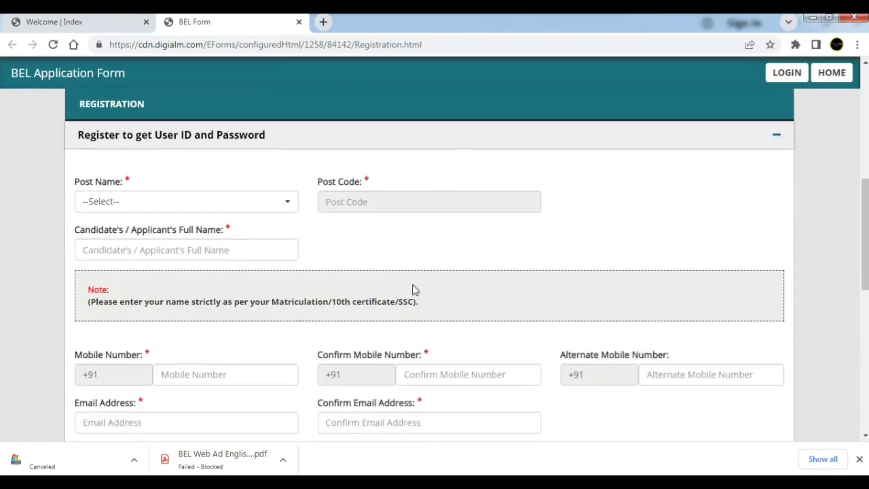
pyautogui.click(224, 201)
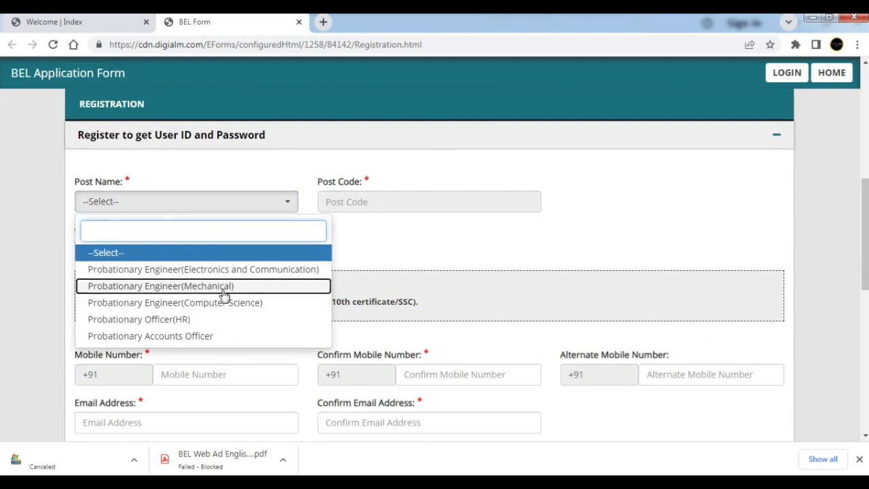
pyautogui.click(227, 293)
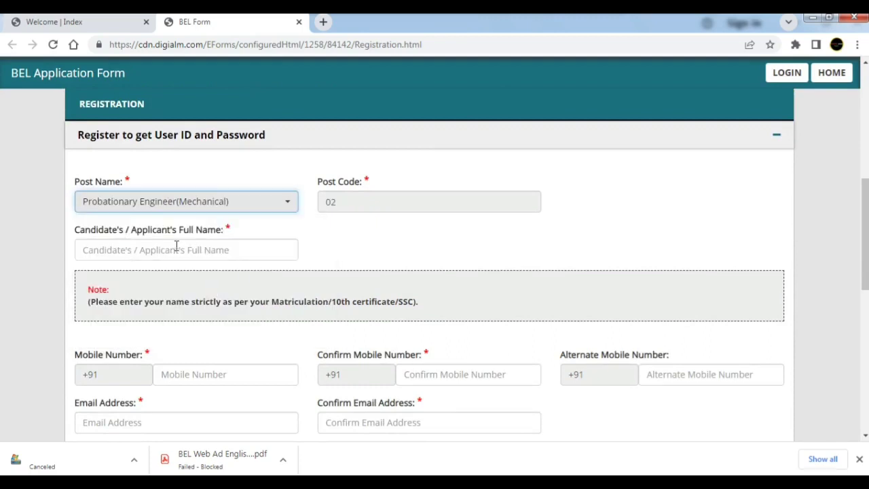
# Step: Examine the applicant's full name field and the note on matching the name to the Matriculation/10th certificate/SSC
pyautogui.click(235, 251)
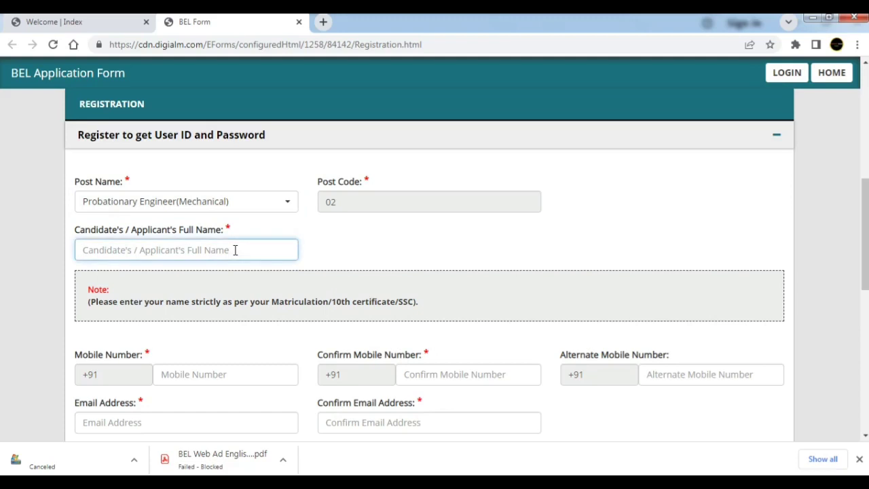
pyautogui.moveTo(226, 301); pyautogui.dragTo(260, 304)
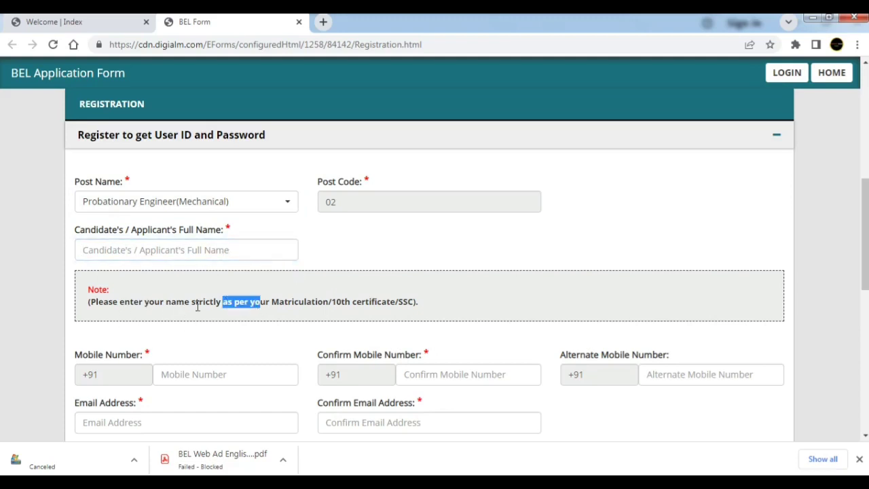
pyautogui.moveTo(292, 306); pyautogui.dragTo(317, 304)
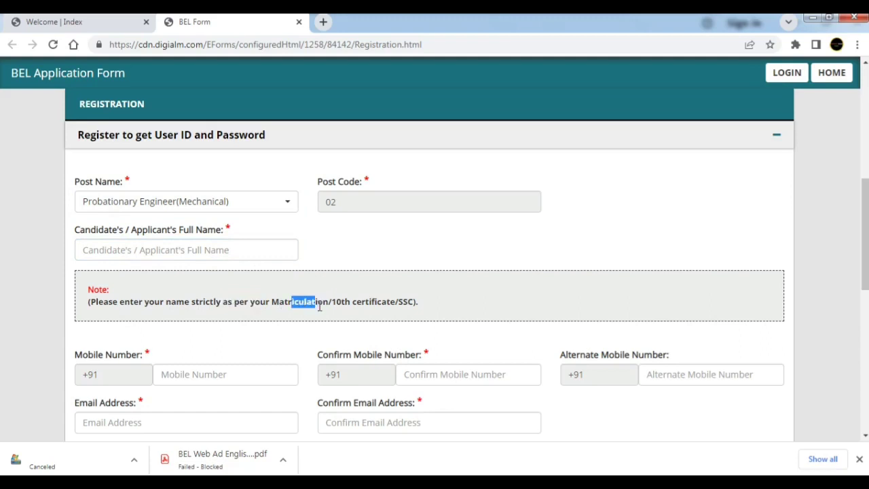
pyautogui.click(374, 301)
pyautogui.moveTo(426, 306); pyautogui.dragTo(335, 303)
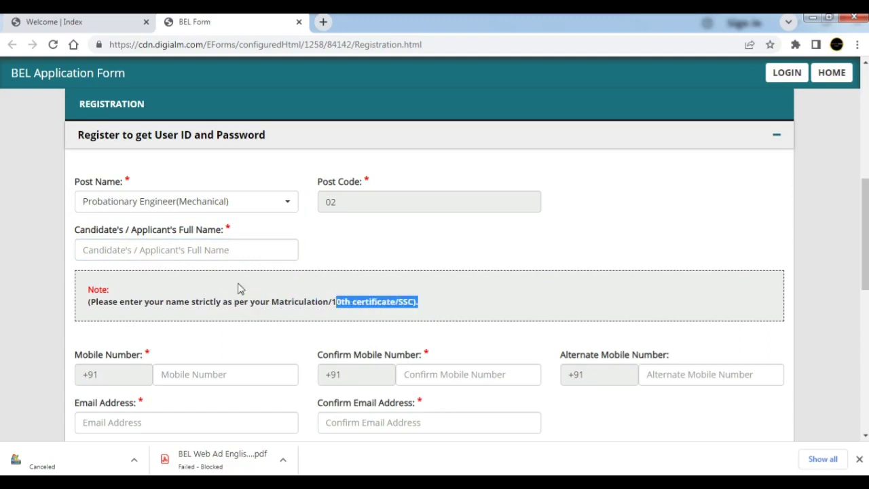
pyautogui.click(208, 253)
# Step: Examine the mobile number and email address fields, their confirmation fields, and the OTP and declaration sections below
pyautogui.scroll(-2, 214, 251)
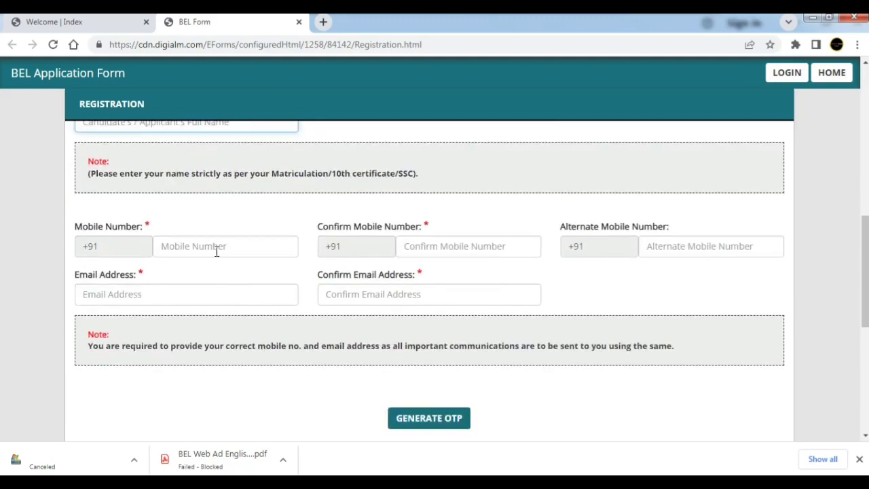
pyautogui.click(217, 250)
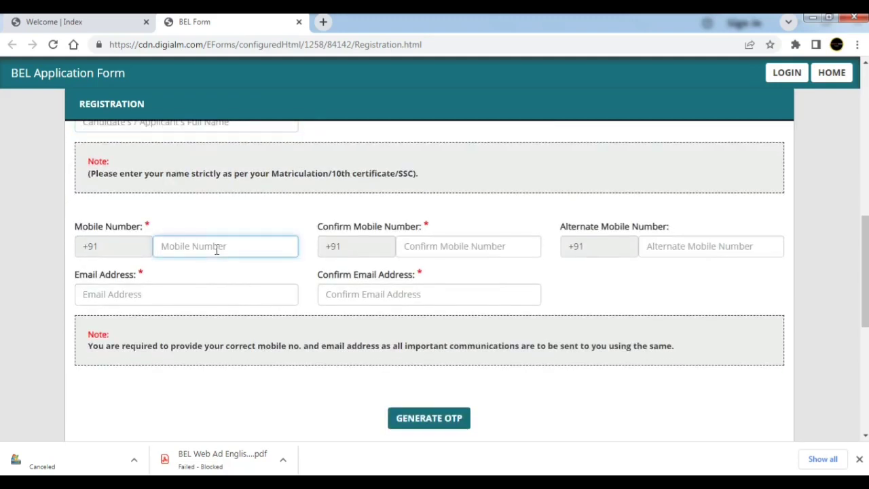
pyautogui.click(451, 249)
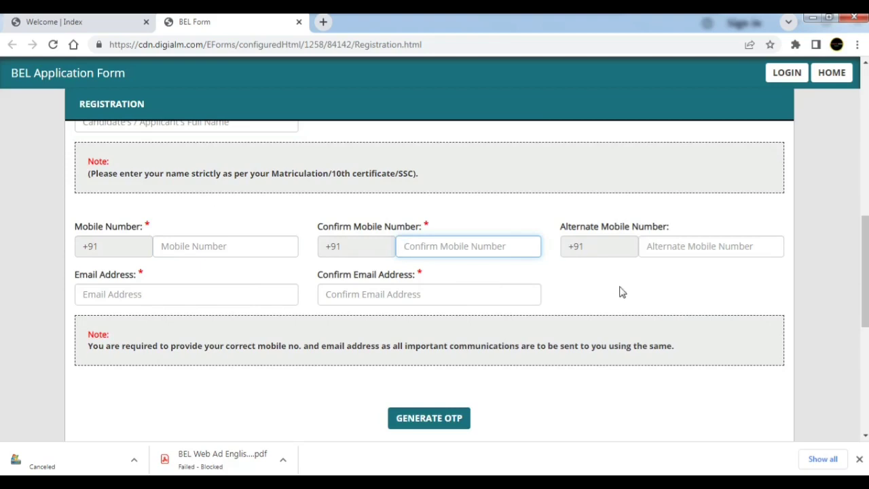
pyautogui.click(686, 241)
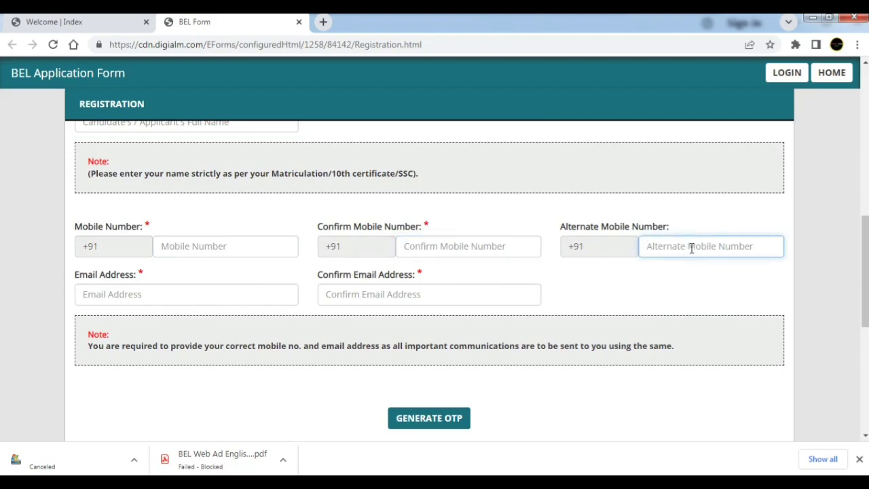
pyautogui.click(187, 297)
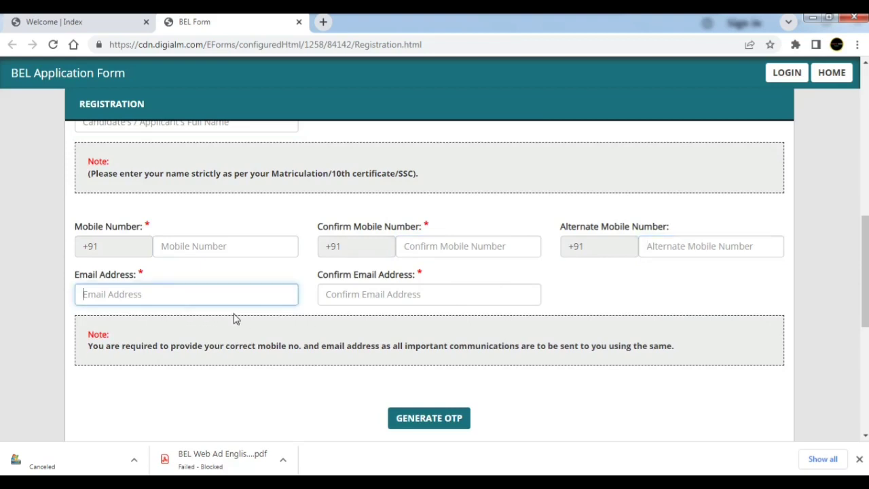
pyautogui.click(409, 293)
pyautogui.scroll(-2, 411, 298)
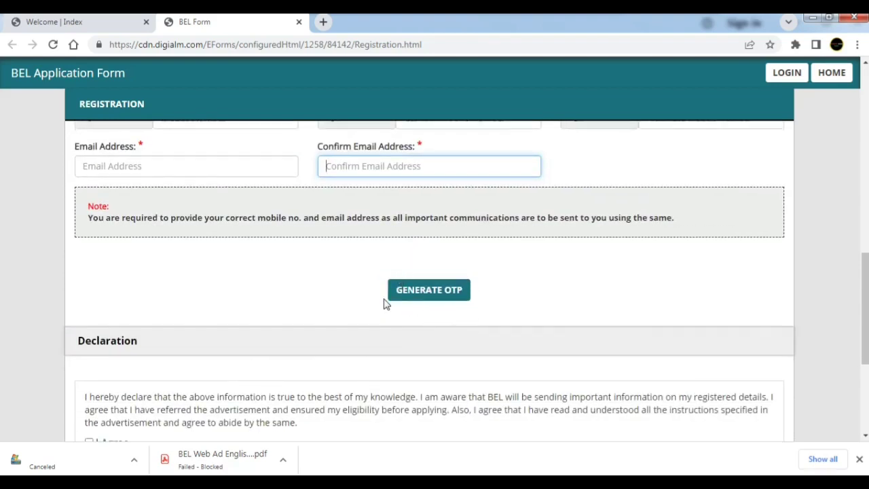
pyautogui.scroll(2, 400, 332)
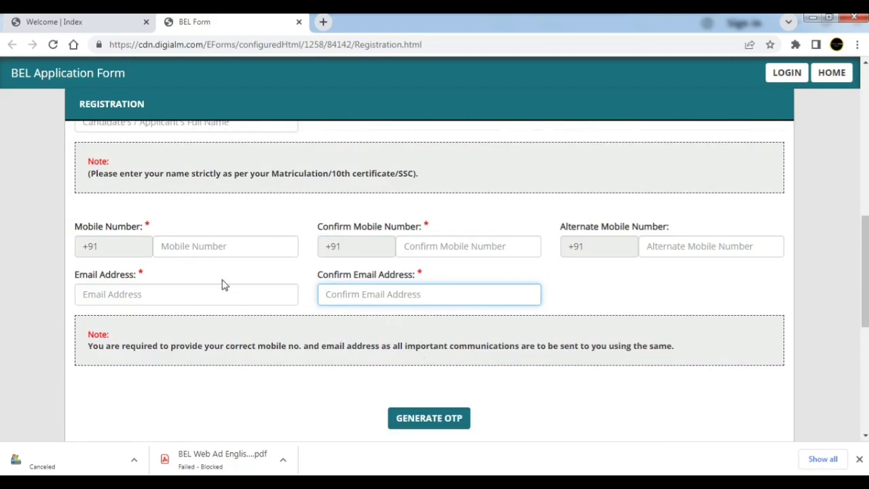
pyautogui.scroll(-1, 245, 258)
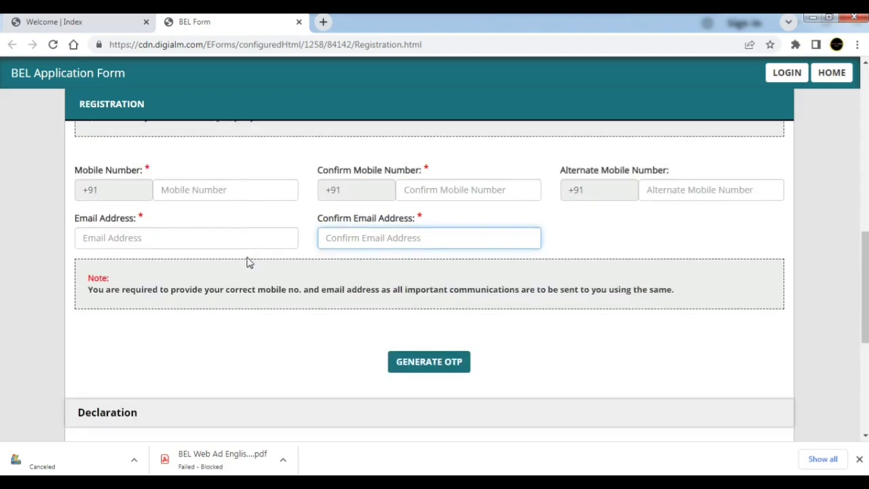
pyautogui.scroll(-3, 343, 322)
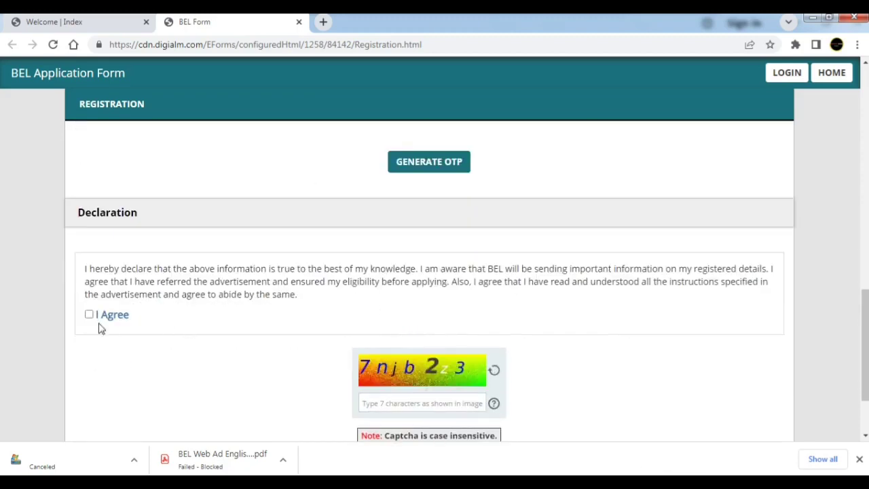
pyautogui.scroll(-2, 120, 317)
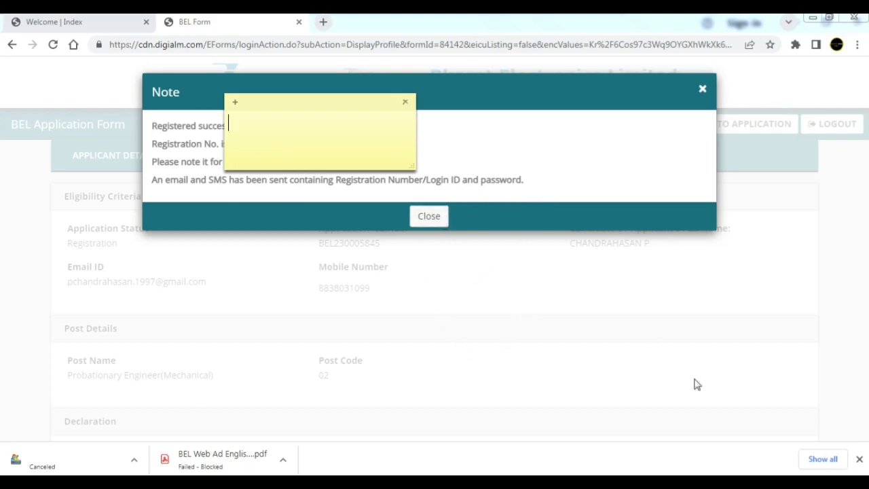
# Step: Dismiss the registration note and open the application form at its instructions
pyautogui.press('Escape')
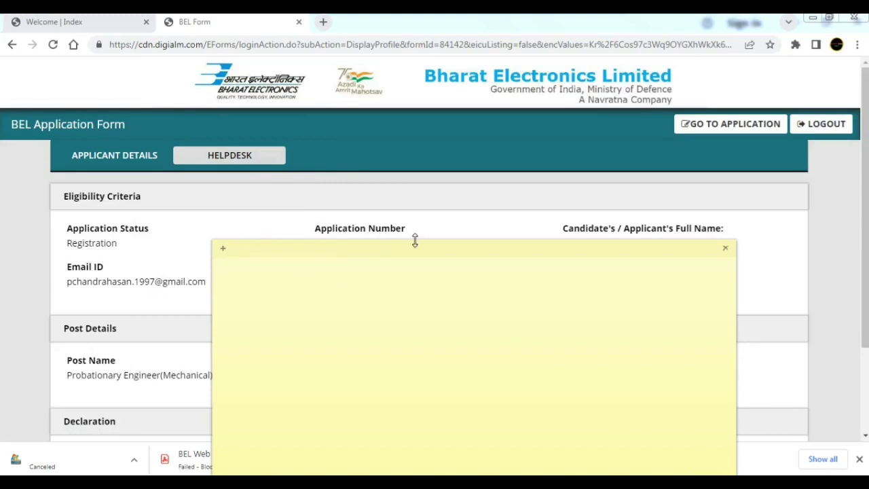
pyautogui.click(711, 127)
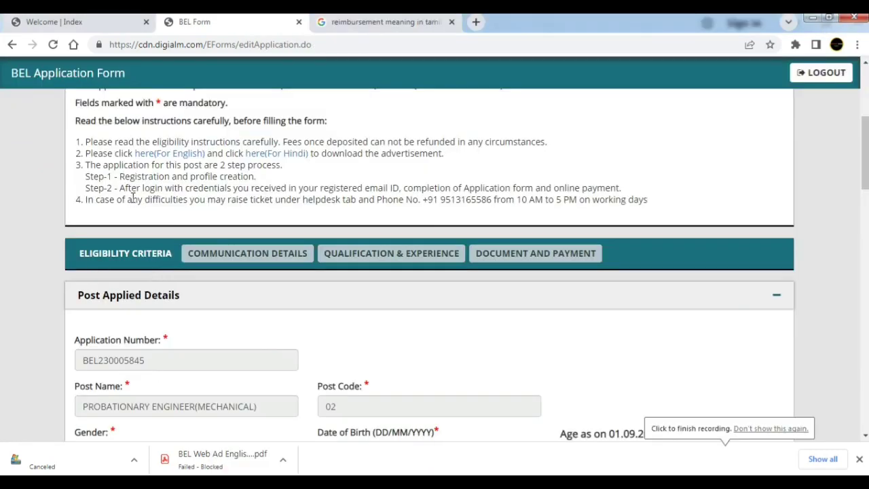
pyautogui.scroll(-2, 168, 212)
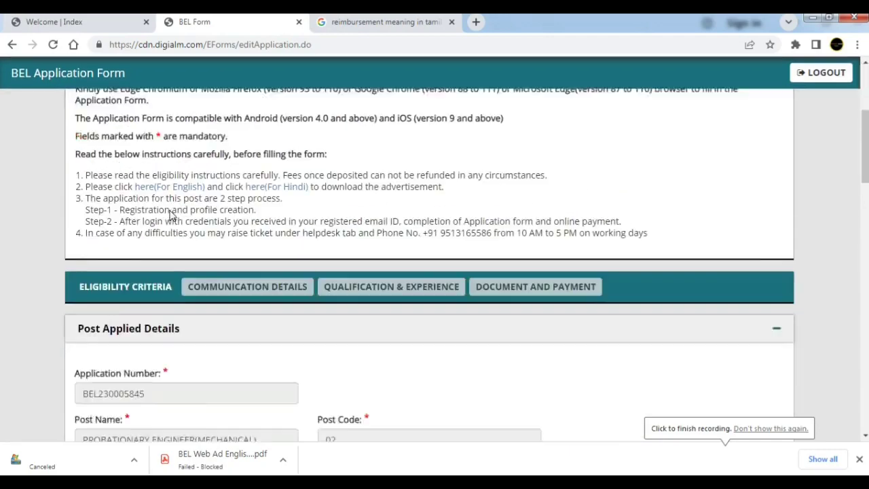
pyautogui.scroll(1, 167, 216)
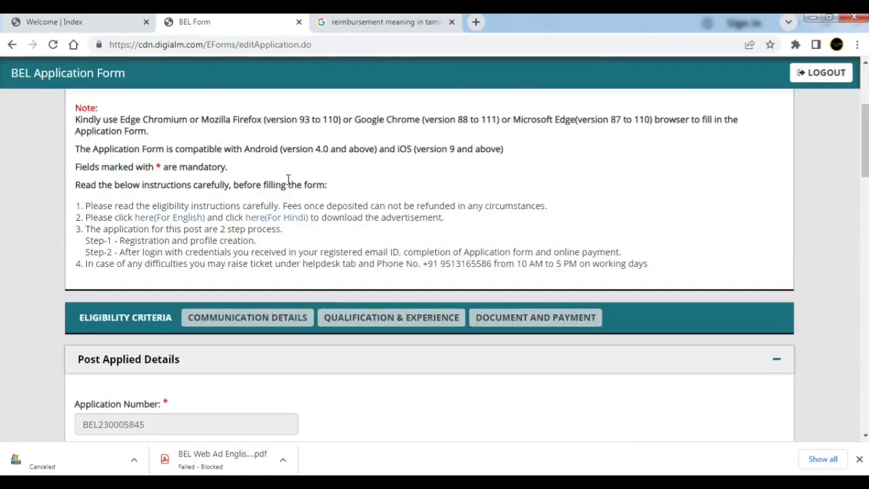
pyautogui.scroll(-1, 287, 182)
pyautogui.scroll(-1, 287, 182)
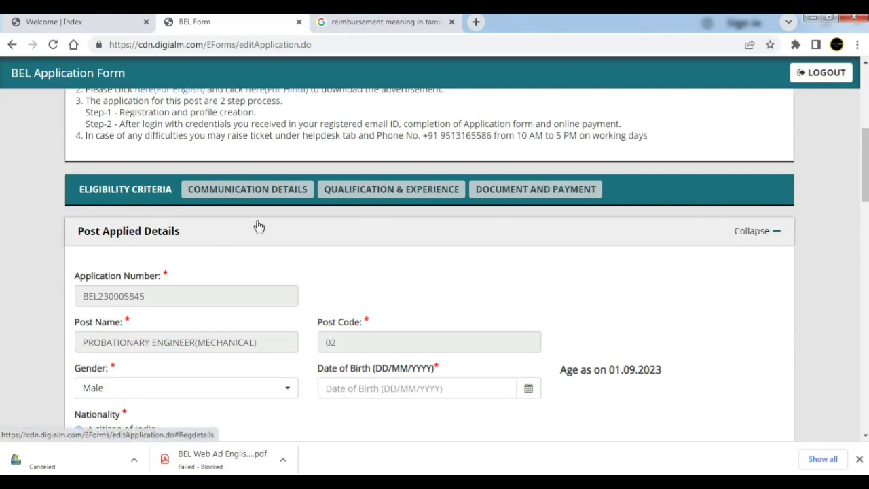
# Step: Examine the Post Applied Details section of the eligibility criteria, including the available gender options
pyautogui.scroll(-1, 256, 227)
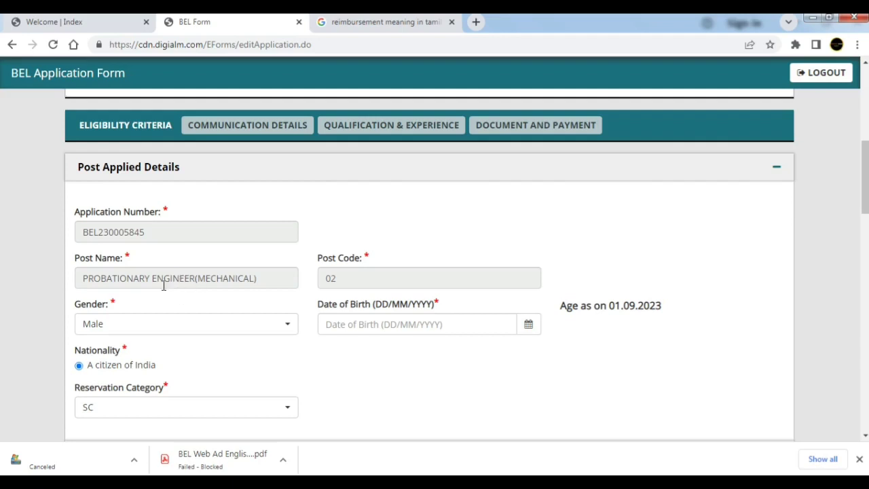
pyautogui.scroll(-1, 221, 280)
pyautogui.click(187, 266)
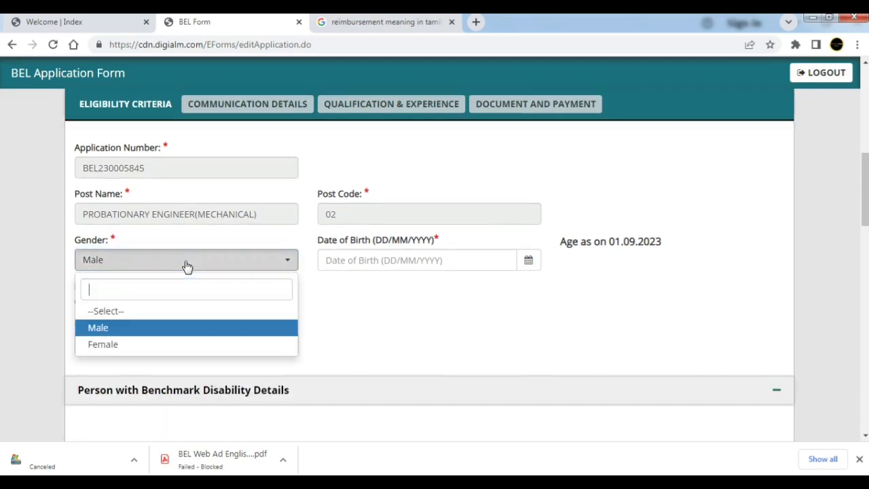
pyautogui.click(187, 266)
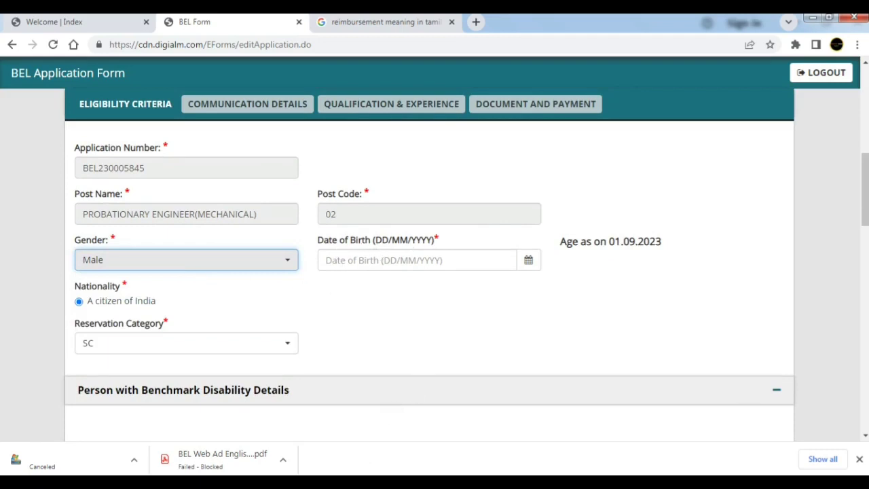
# Step: Switch to the advertisement PDF in Acrobat and find the Age Criteria section
pyautogui.hotkey('alt', 'Tab')
pyautogui.moveTo(835, 157); pyautogui.dragTo(838, 140)
pyautogui.moveTo(838, 144); pyautogui.dragTo(837, 150)
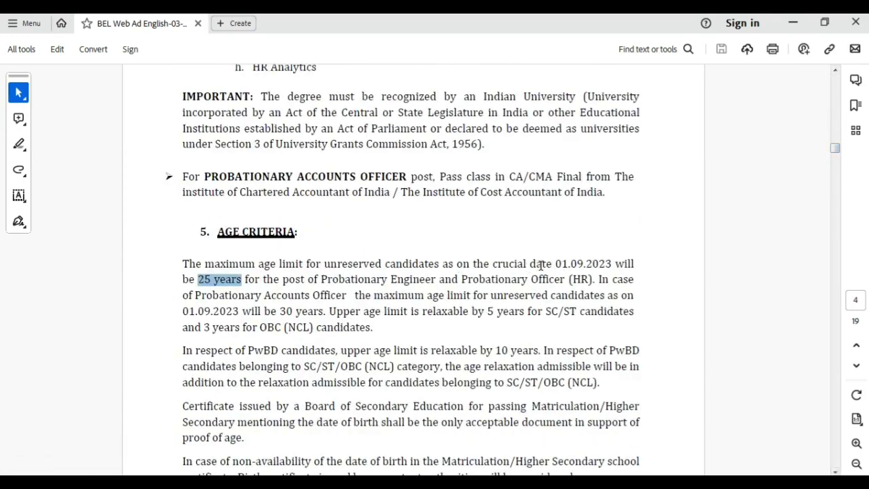
# Step: Read the Age Criteria for the crucial date and the maximum age limits of the Probationary Engineer, HR and Accounts Officer posts
pyautogui.moveTo(556, 265); pyautogui.dragTo(609, 270)
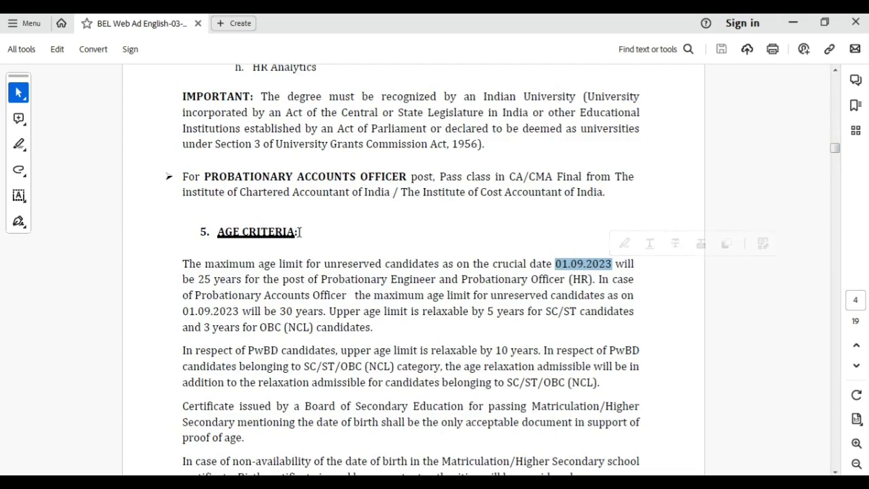
pyautogui.moveTo(297, 231); pyautogui.dragTo(258, 232)
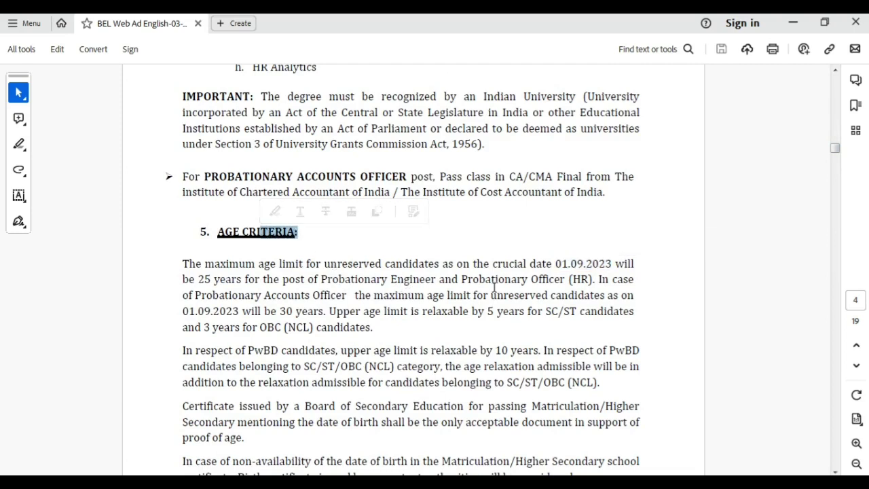
pyautogui.moveTo(597, 284); pyautogui.dragTo(461, 279)
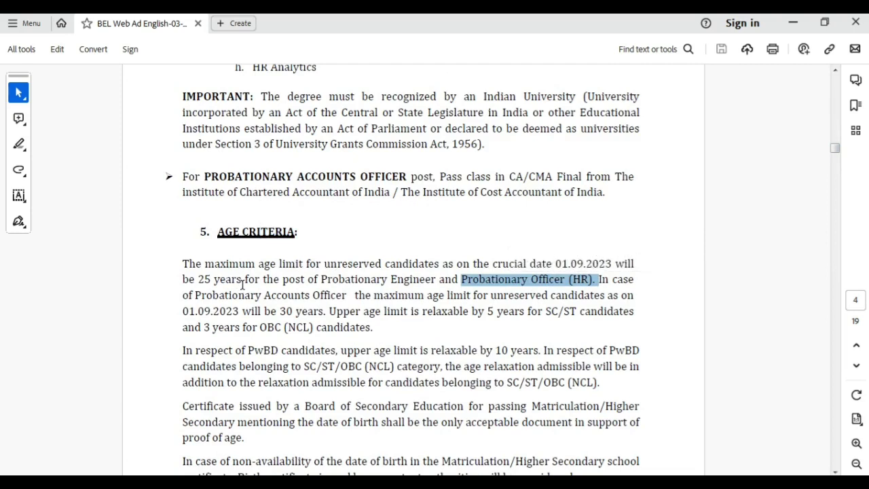
pyautogui.moveTo(242, 279); pyautogui.dragTo(198, 279)
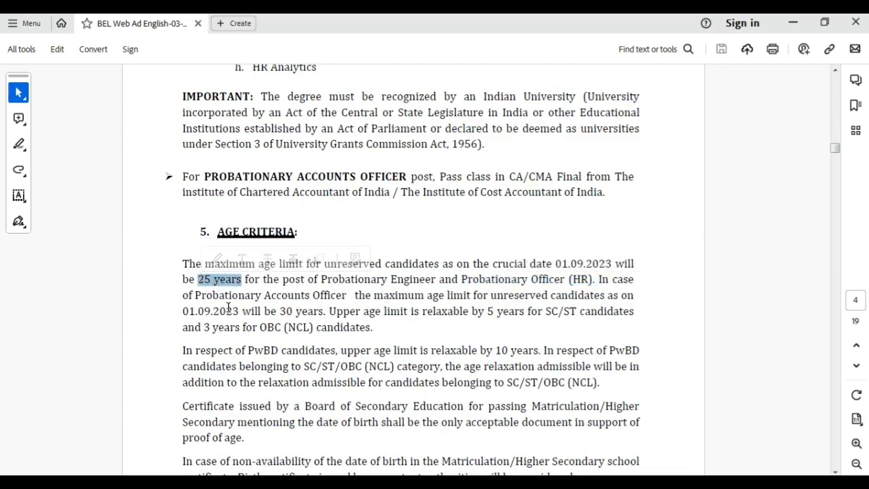
pyautogui.moveTo(355, 295); pyautogui.dragTo(264, 295)
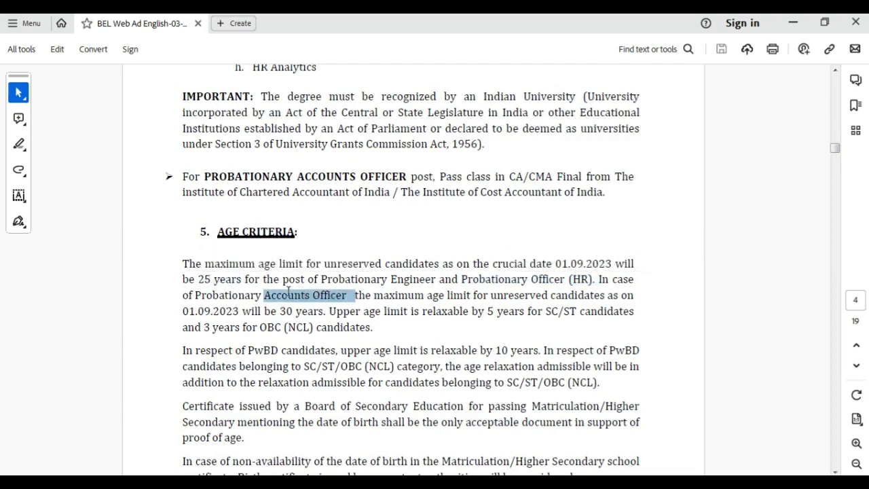
pyautogui.moveTo(492, 296); pyautogui.dragTo(605, 296)
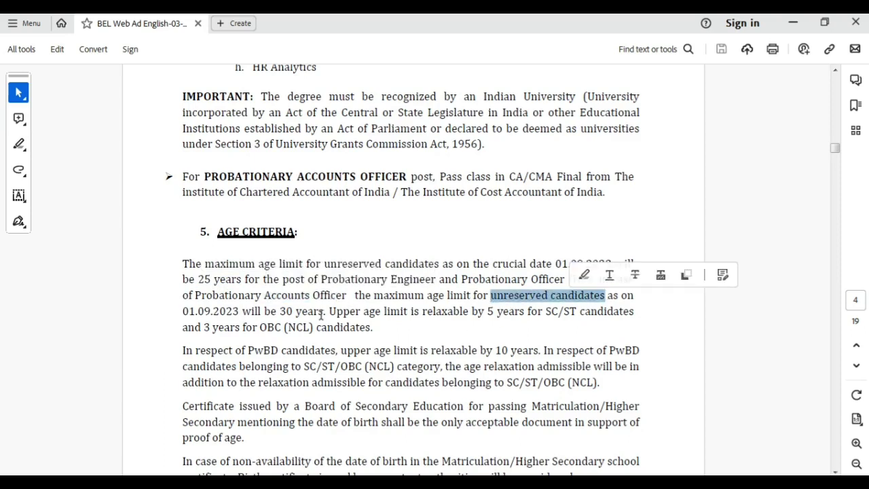
pyautogui.moveTo(327, 311); pyautogui.dragTo(279, 311)
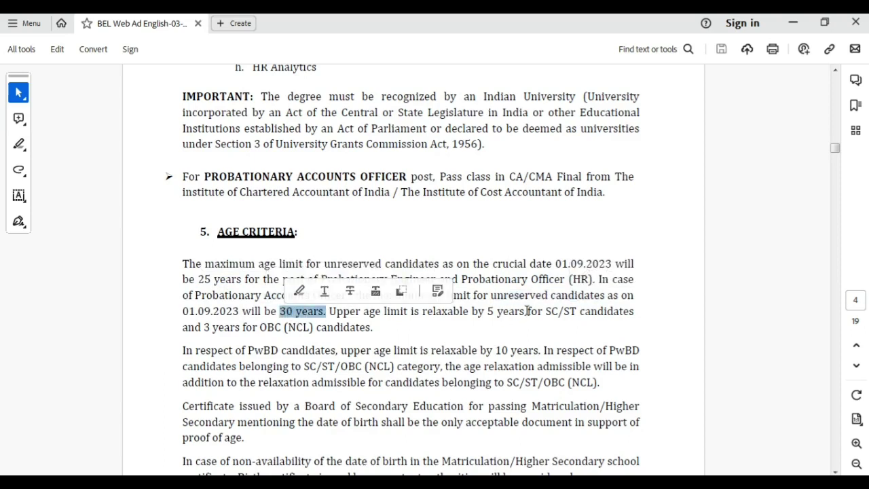
# Step: Read the upper age relaxations for SC/ST and OBC (NCL) candidates in the Age Criteria section
pyautogui.doubleClick(369, 328)
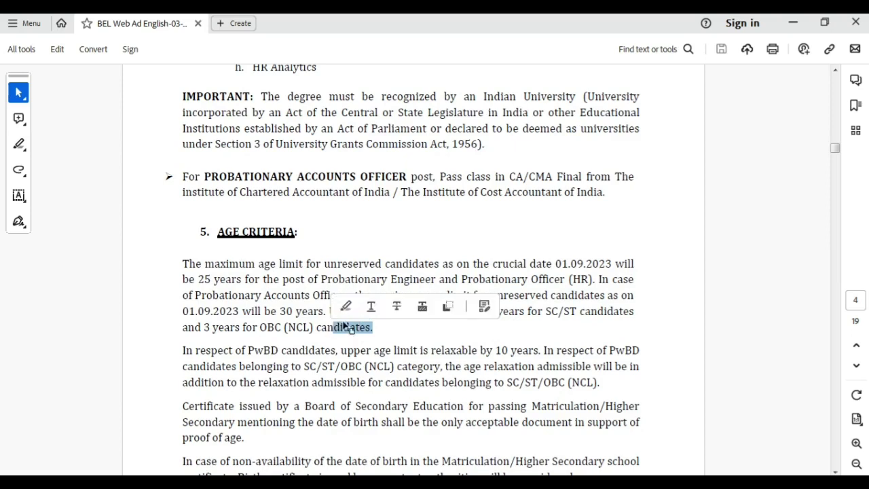
pyautogui.click(390, 336)
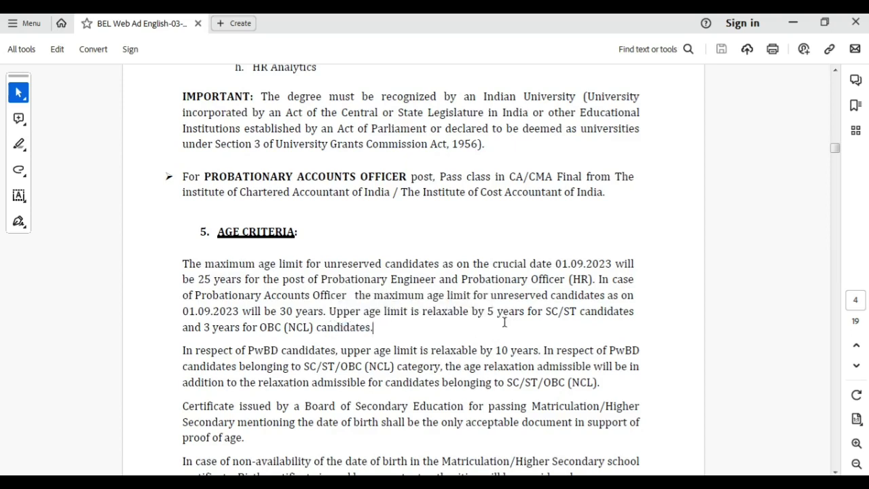
pyautogui.moveTo(487, 312); pyautogui.dragTo(543, 313)
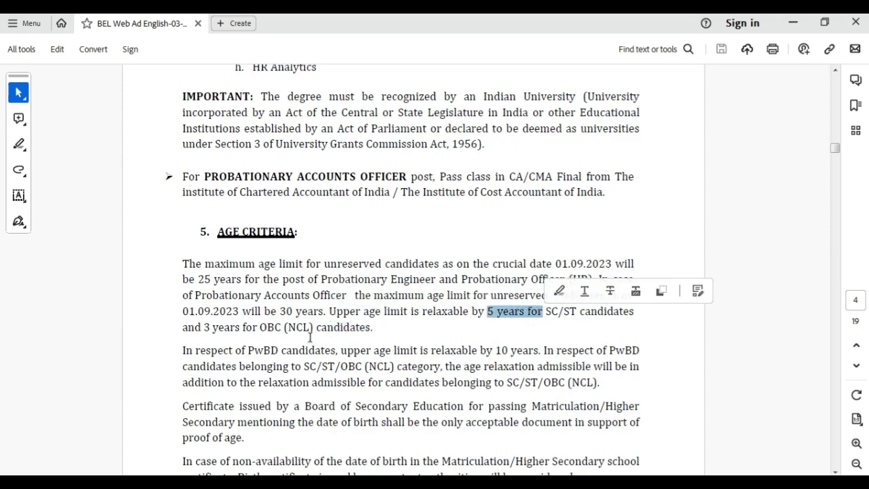
pyautogui.moveTo(314, 329); pyautogui.dragTo(260, 329)
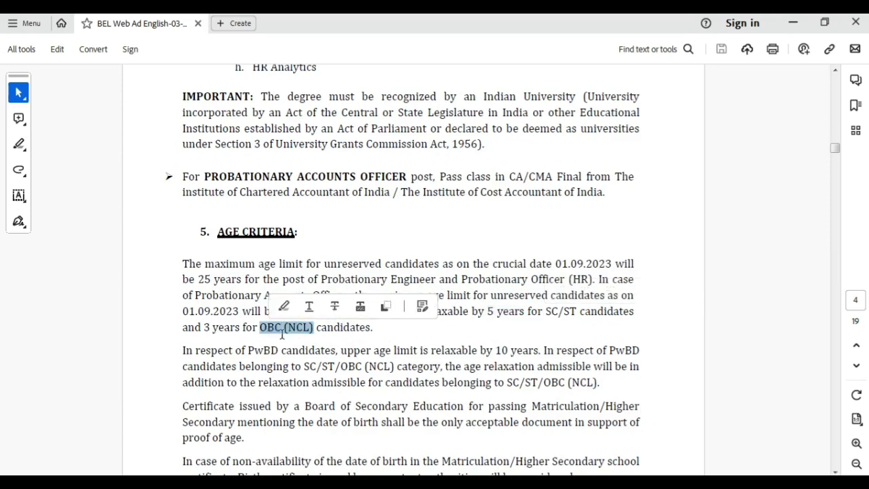
pyautogui.click(233, 283)
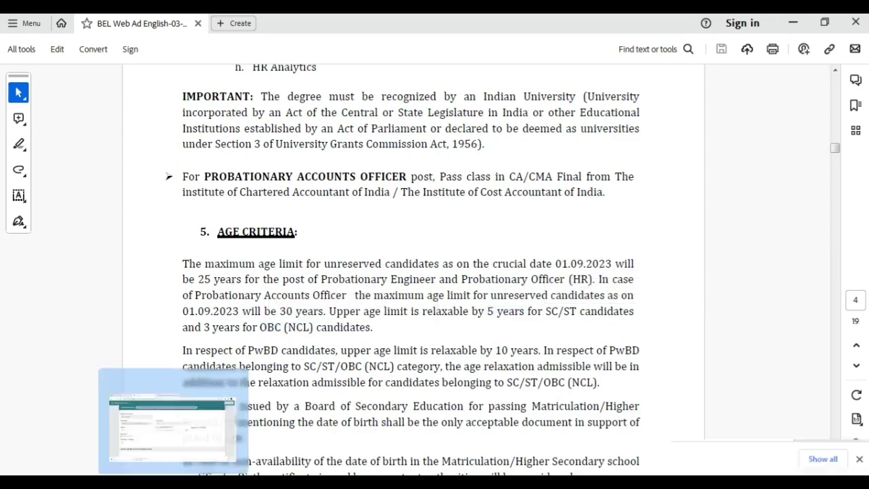
# Step: Switch to the BEL application form in Chrome and examine the date of birth calendar without choosing a date
pyautogui.click(169, 418)
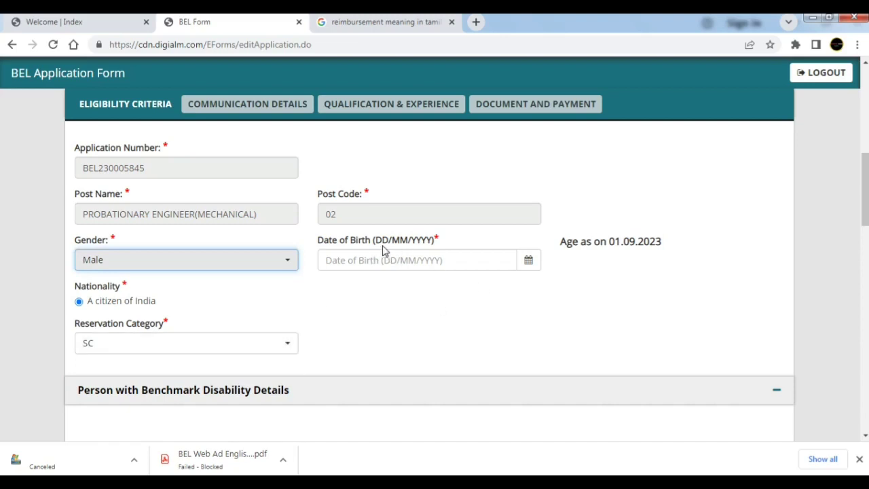
pyautogui.click(528, 265)
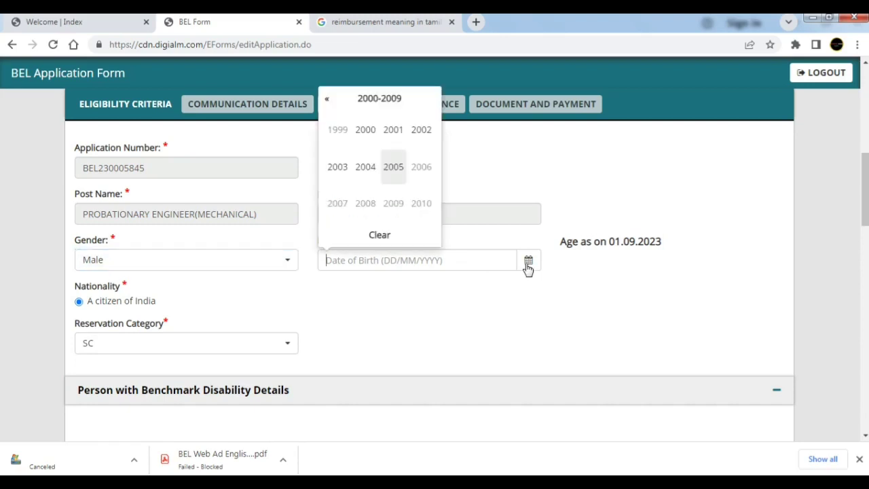
pyautogui.click(516, 293)
pyautogui.scroll(-1, 266, 295)
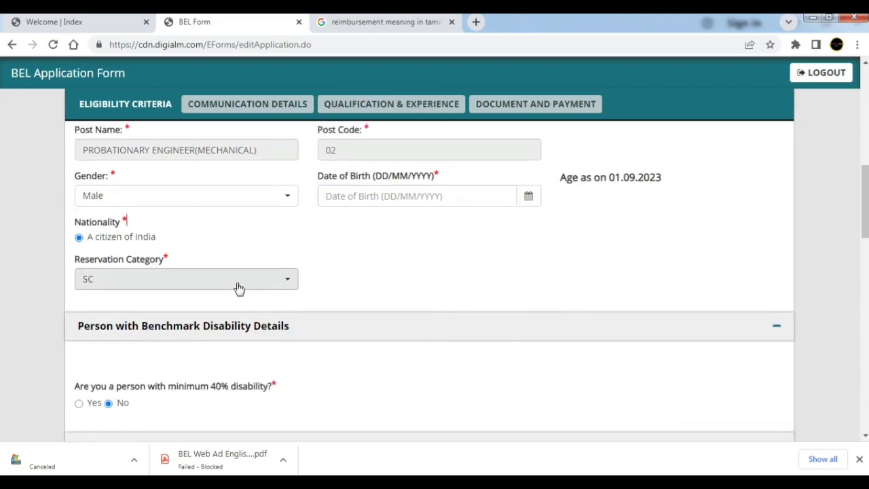
# Step: Examine the reservation category options and the disability, ex-serviceman and internal BEL candidate questions
pyautogui.click(239, 282)
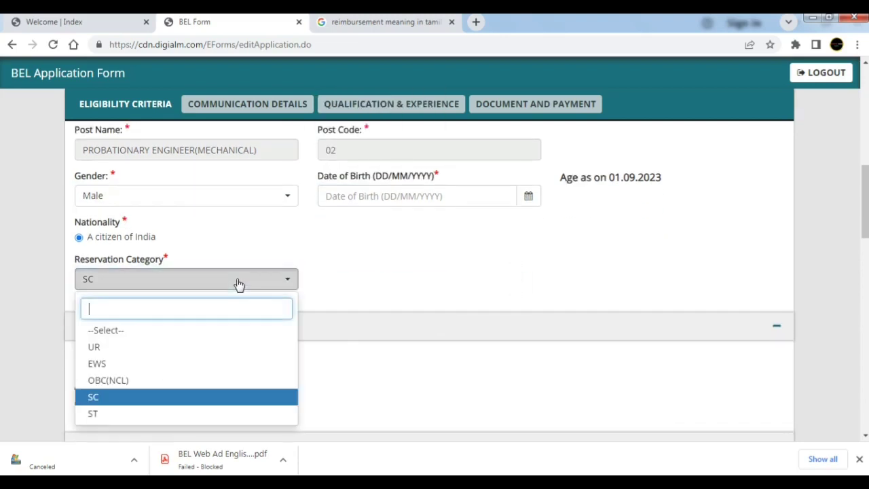
pyautogui.click(239, 282)
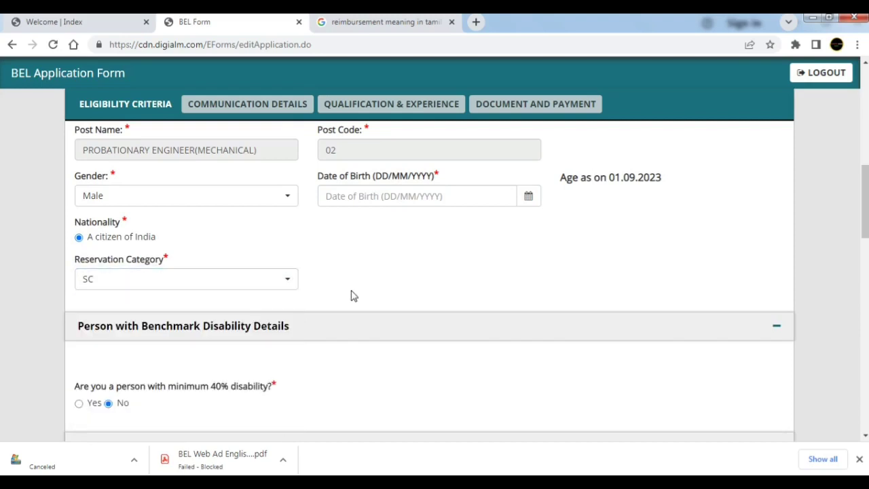
pyautogui.scroll(-3, 283, 316)
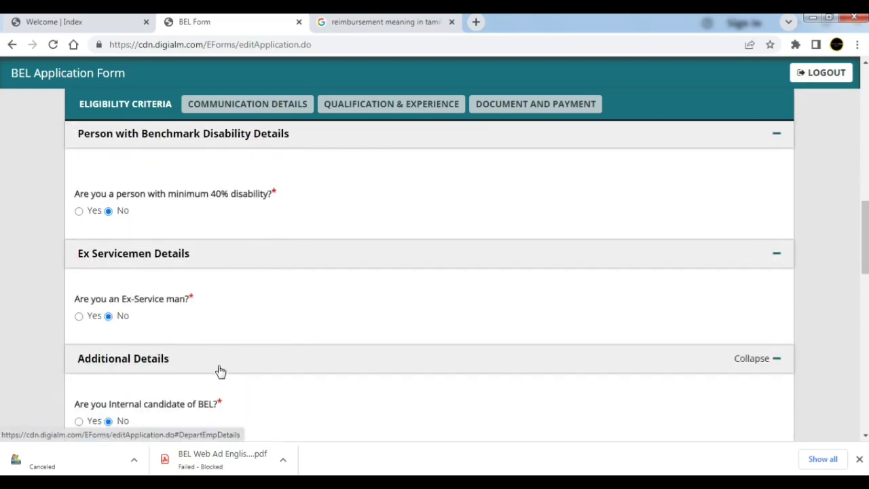
pyautogui.scroll(-1, 239, 359)
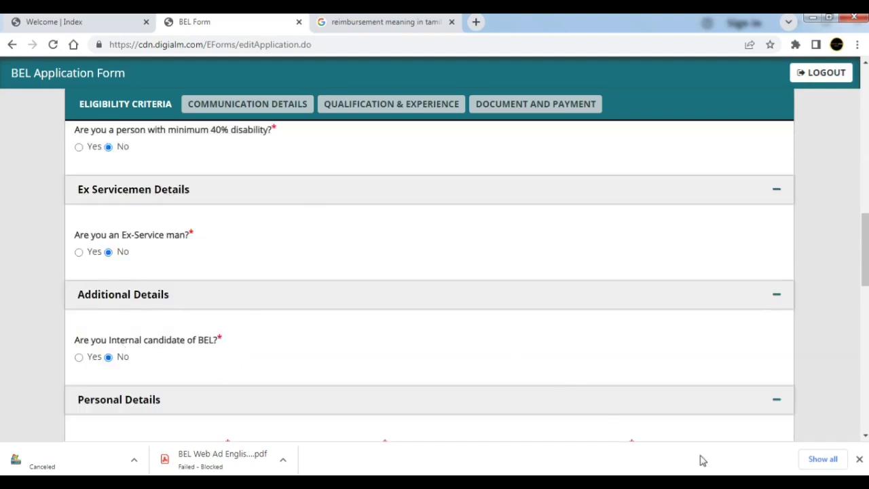
# Step: Check the cities offered for Preferred Test City 1 in the Test City Preference section and keep Chennai selected
pyautogui.scroll(-4, 666, 380)
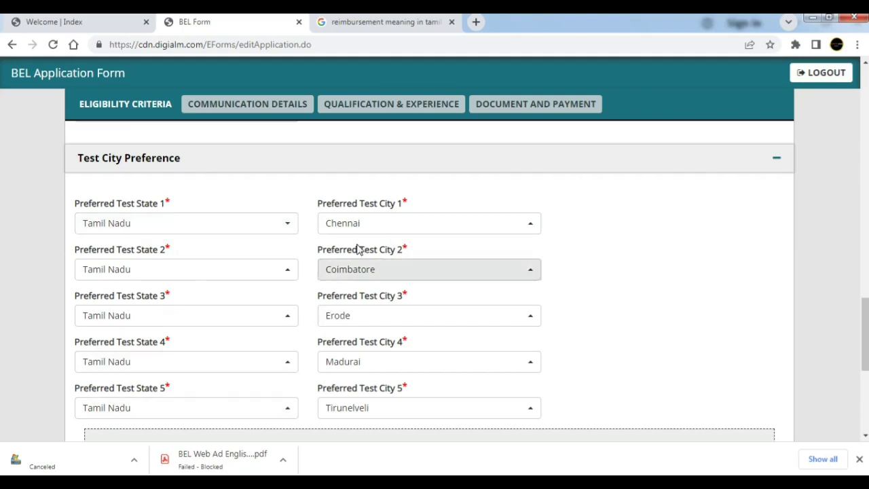
pyautogui.click(365, 225)
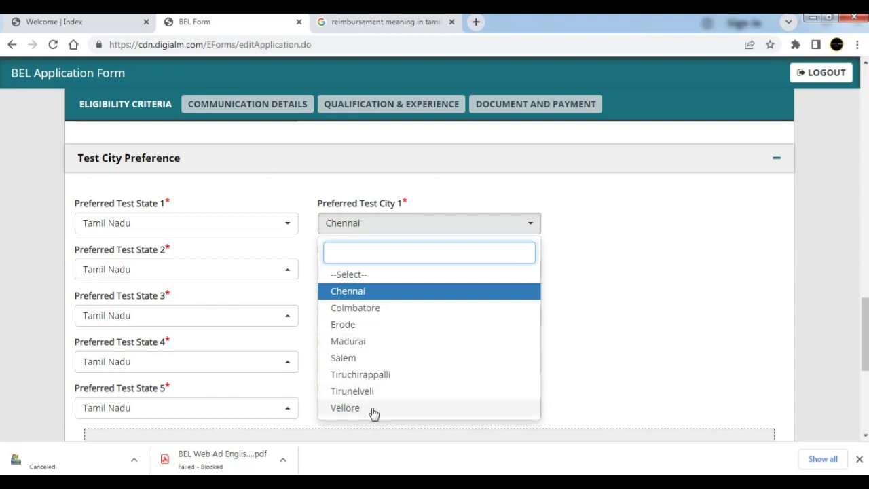
pyautogui.click(367, 292)
# Step: Examine the Bank Details fields for account holder, bank name, branch, account number and IFSC code
pyautogui.scroll(-5, 81, 223)
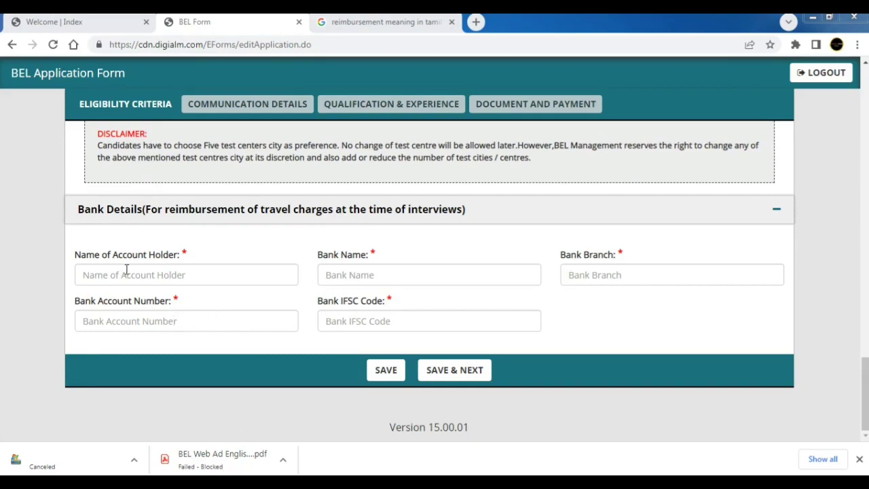
pyautogui.click(187, 275)
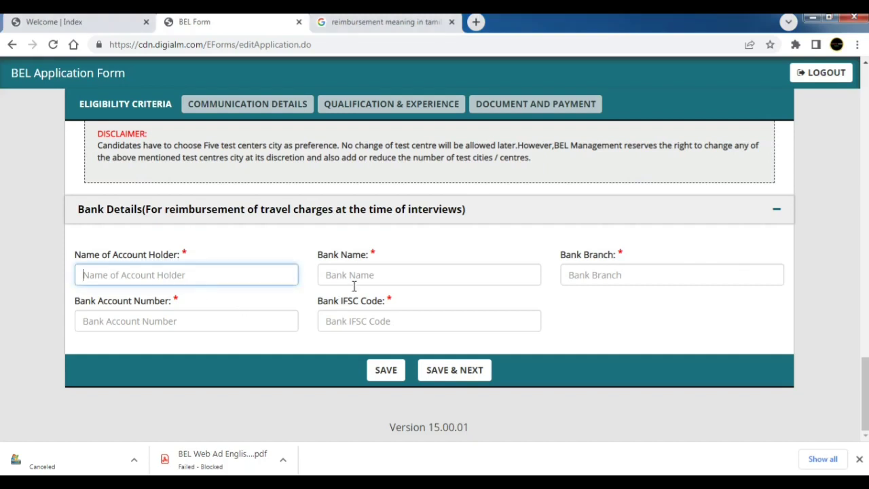
pyautogui.click(371, 280)
pyautogui.click(608, 279)
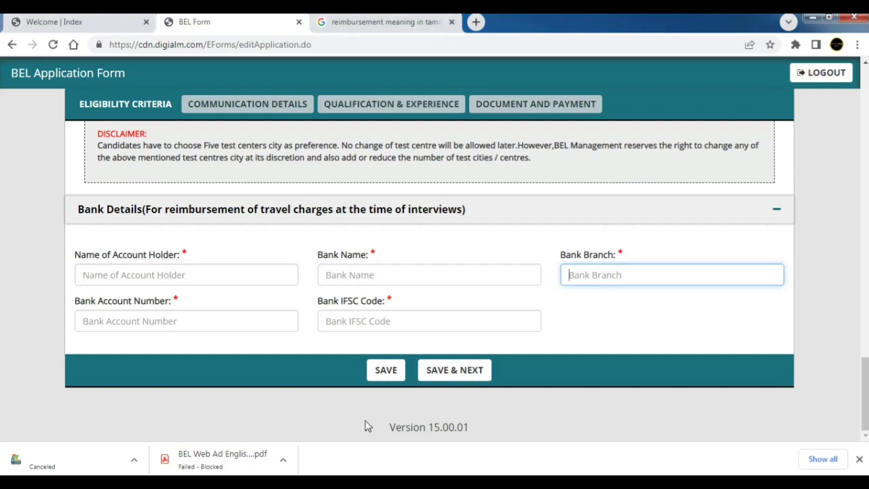
pyautogui.click(189, 323)
pyautogui.click(364, 329)
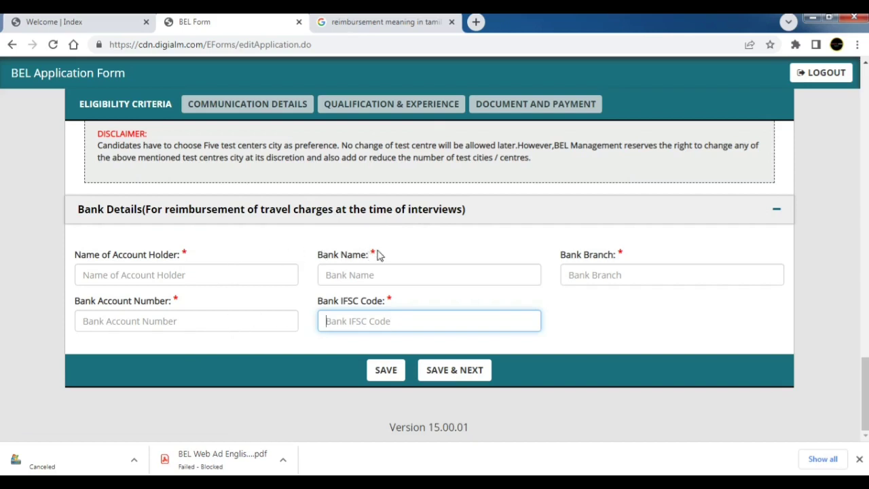
# Step: Save the eligibility criteria, continue to the Communication Details page, and dismiss the save message
pyautogui.click(461, 370)
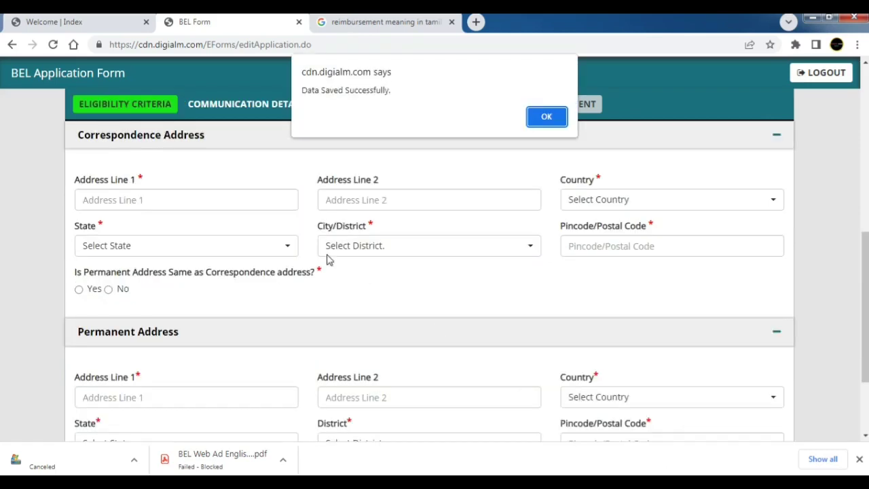
pyautogui.click(546, 117)
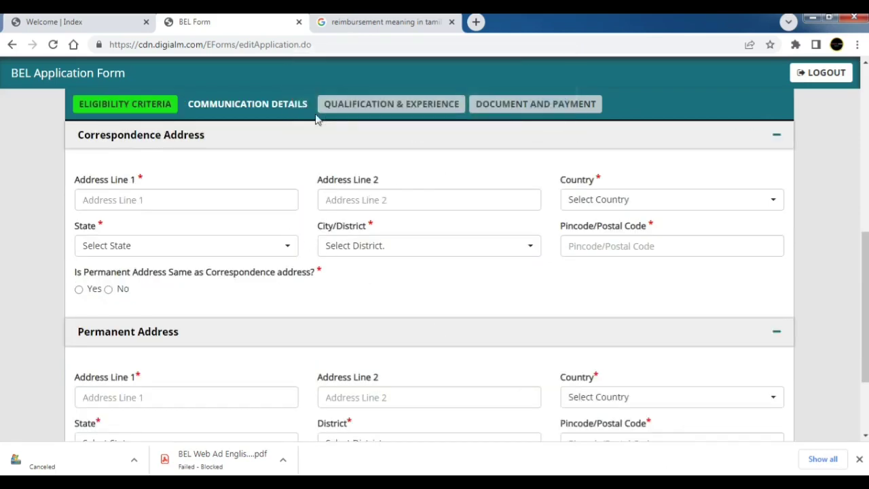
# Step: Set the correspondence address country to India and the state to Tamil Nadu
pyautogui.click(141, 202)
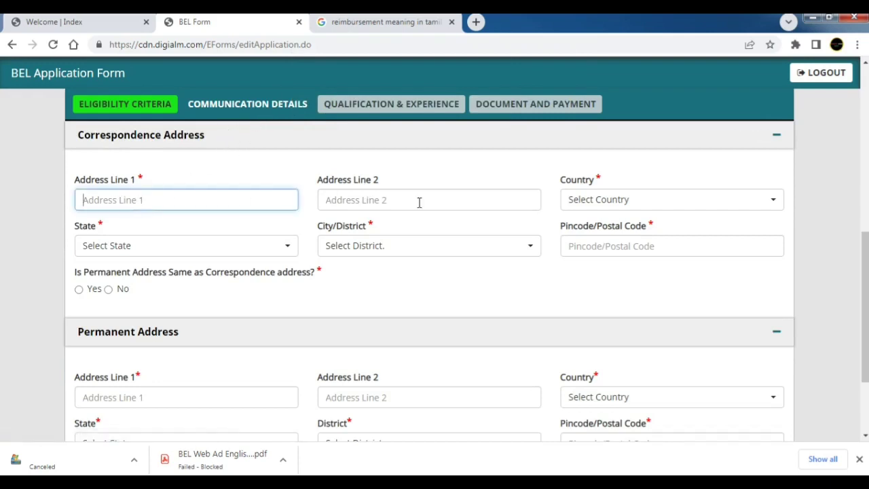
pyautogui.click(606, 203)
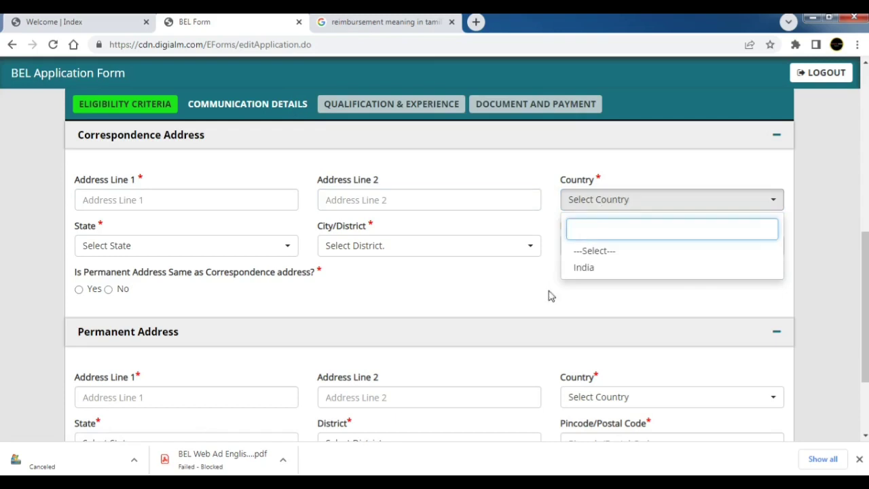
pyautogui.click(583, 268)
pyautogui.click(206, 248)
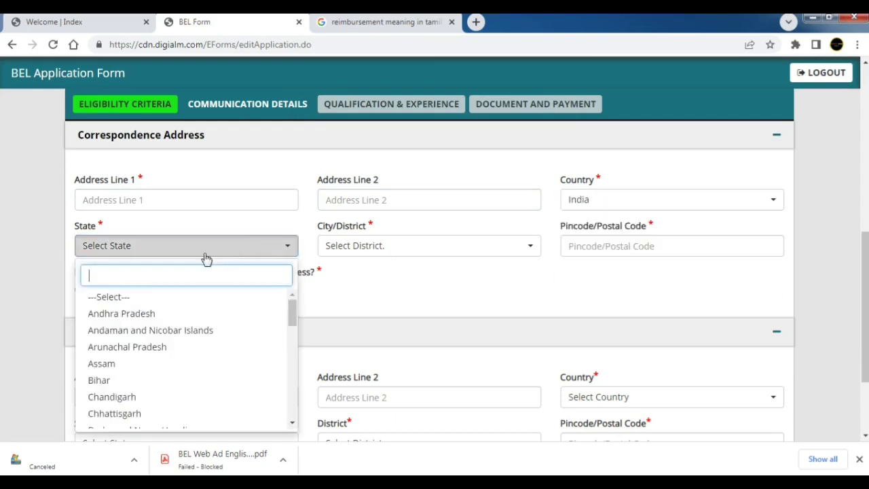
pyautogui.scroll(-2, 174, 288)
pyautogui.scroll(-5, 173, 288)
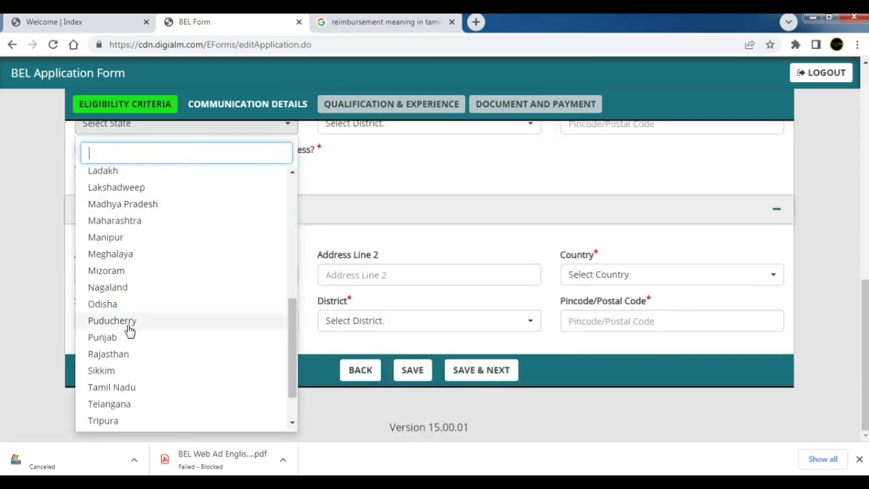
pyautogui.click(121, 387)
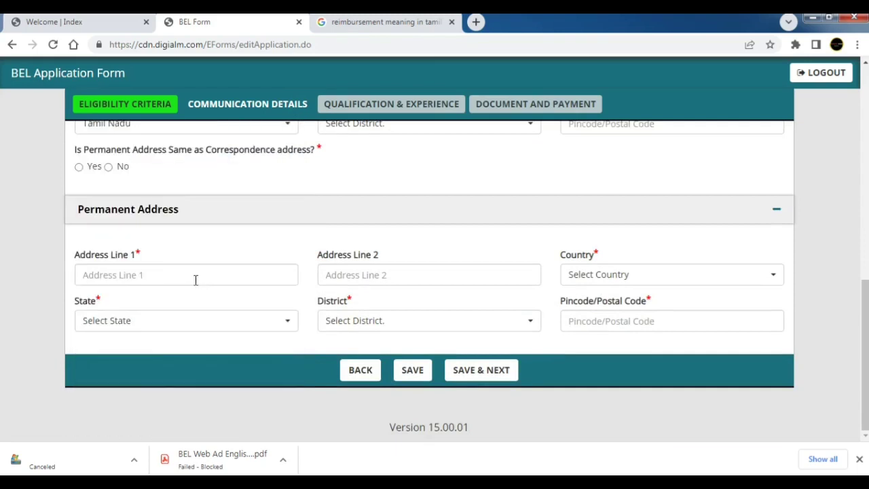
# Step: Set the correspondence address City/District to Vellore and make the Pincode/Postal Code field ready for entry
pyautogui.scroll(2, 238, 274)
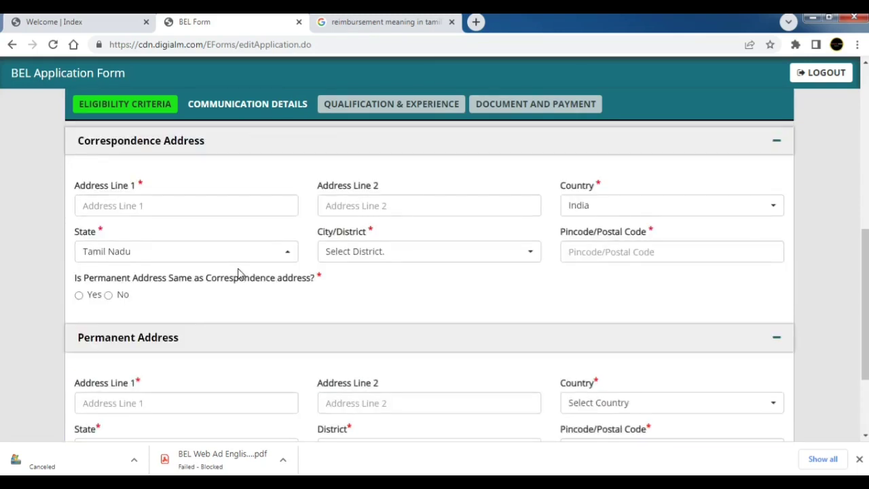
pyautogui.click(357, 256)
pyautogui.scroll(-3, 359, 221)
pyautogui.scroll(-2, 358, 212)
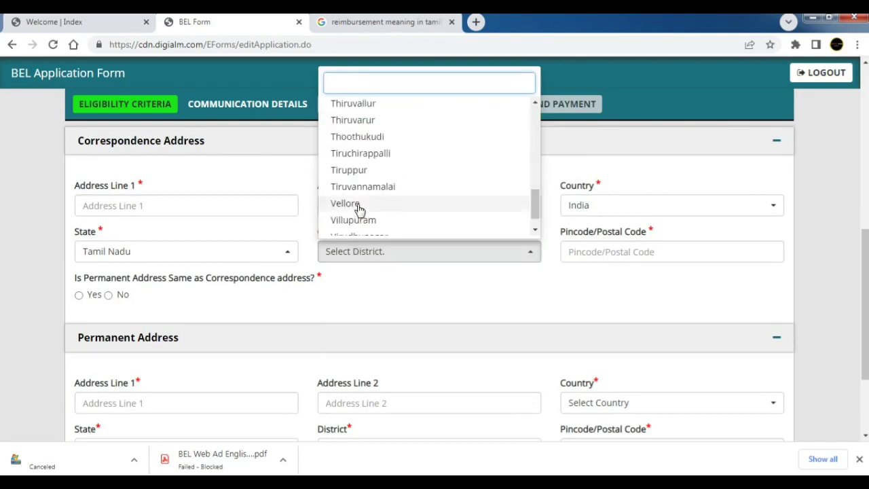
pyautogui.click(359, 203)
pyautogui.click(584, 255)
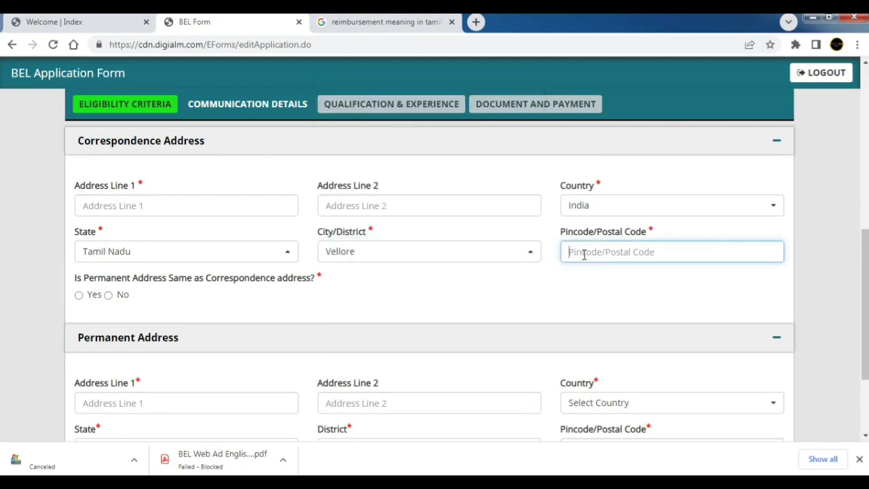
# Step: Review whether the permanent address matches the correspondence address, save the communication details, and dismiss the save message
pyautogui.click(608, 235)
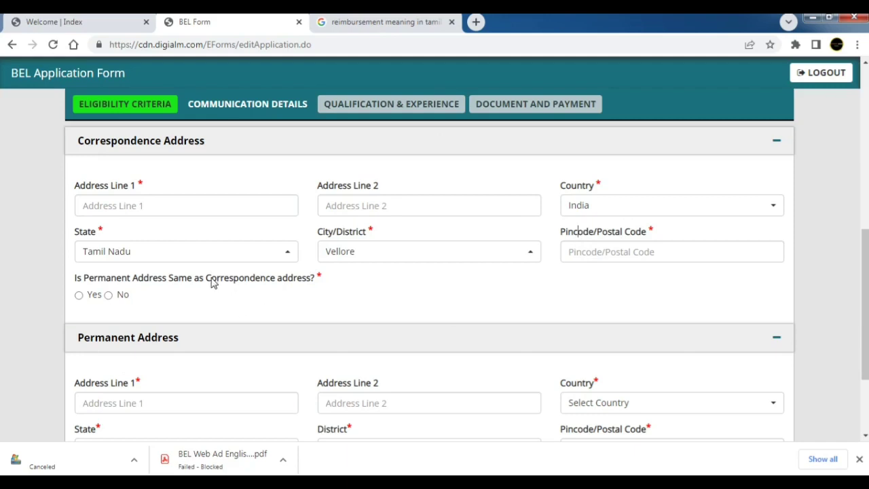
pyautogui.moveTo(207, 279); pyautogui.dragTo(224, 280)
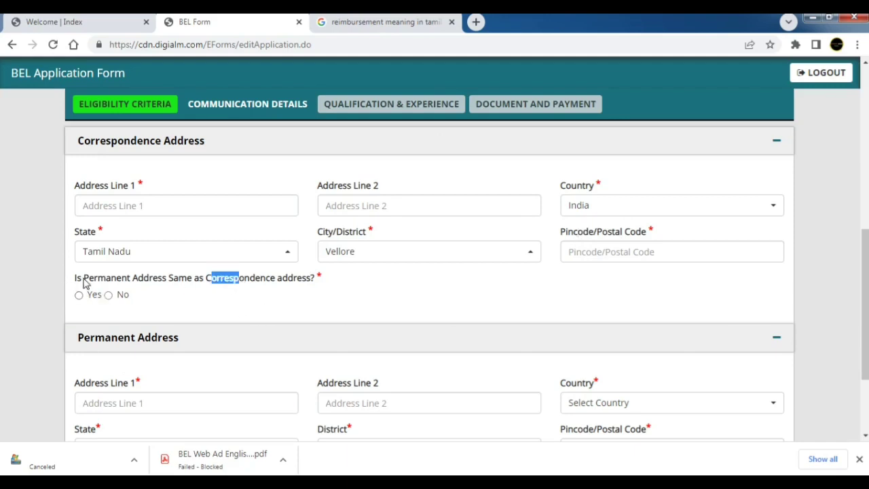
pyautogui.moveTo(84, 279); pyautogui.dragTo(147, 291)
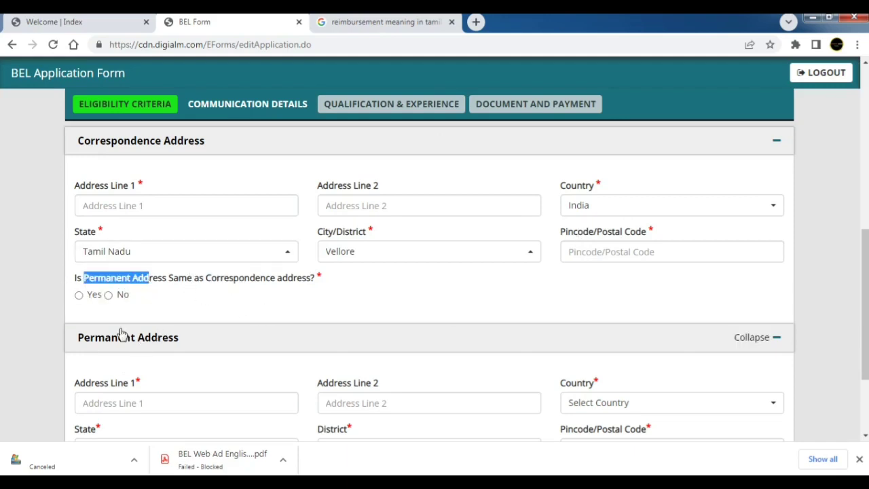
pyautogui.click(79, 295)
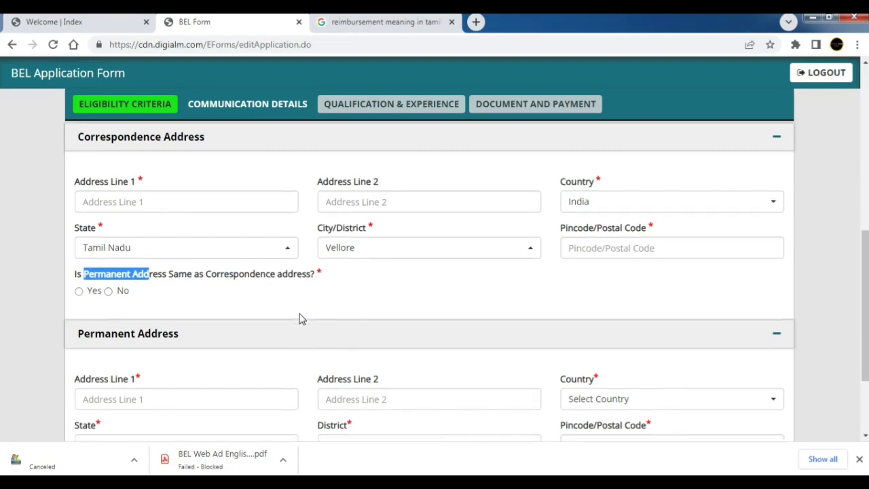
pyautogui.scroll(-3, 301, 318)
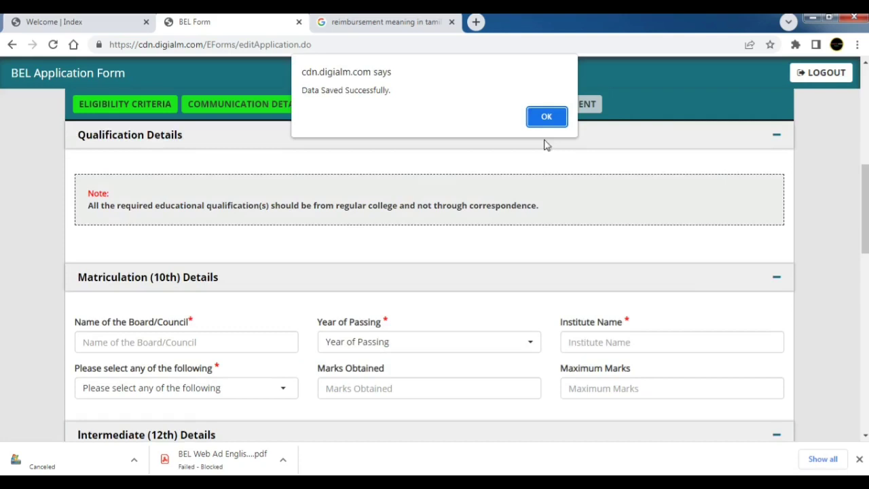
pyautogui.click(544, 116)
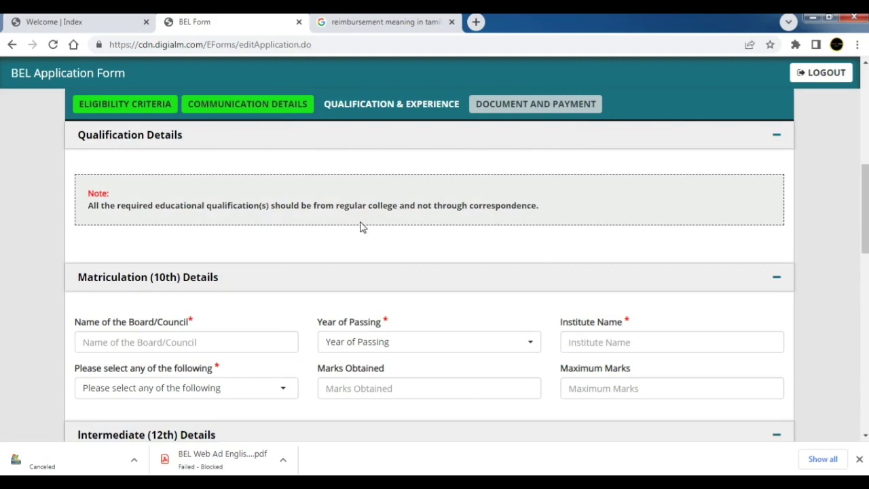
# Step: Examine the regular-college note and the Matriculation (10th) fields for board, year of passing and institute name
pyautogui.moveTo(350, 208); pyautogui.dragTo(362, 210)
pyautogui.scroll(-1, 340, 278)
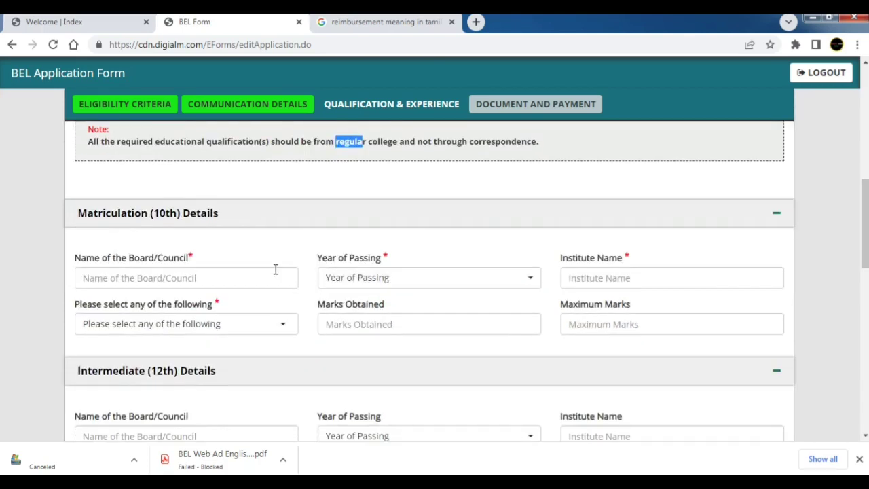
pyautogui.scroll(-1, 275, 270)
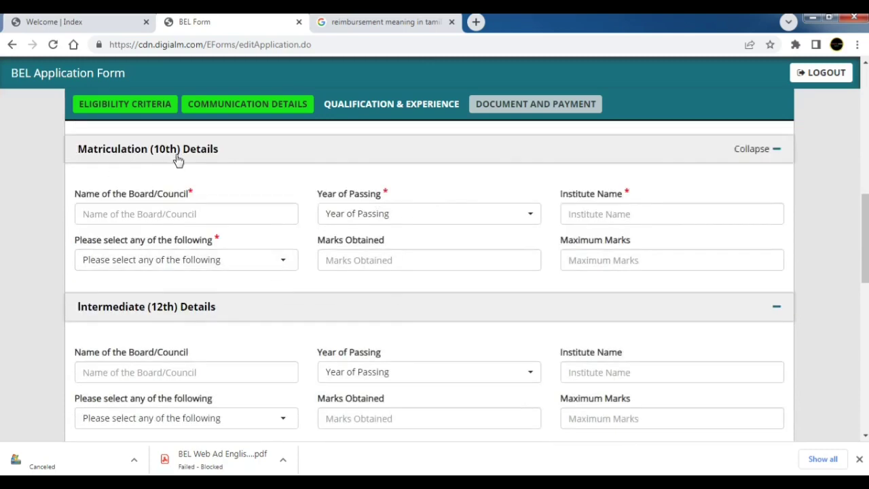
pyautogui.scroll(-3, 178, 159)
pyautogui.scroll(3, 196, 226)
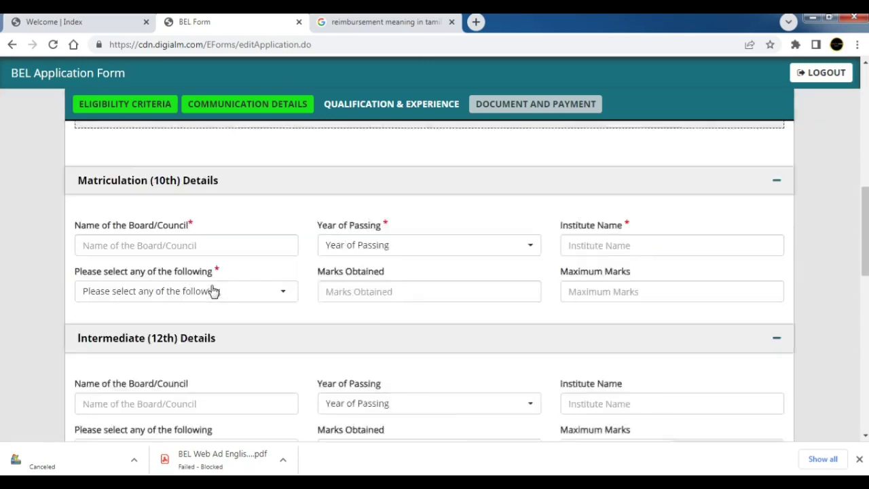
pyautogui.scroll(1, 213, 290)
pyautogui.click(168, 279)
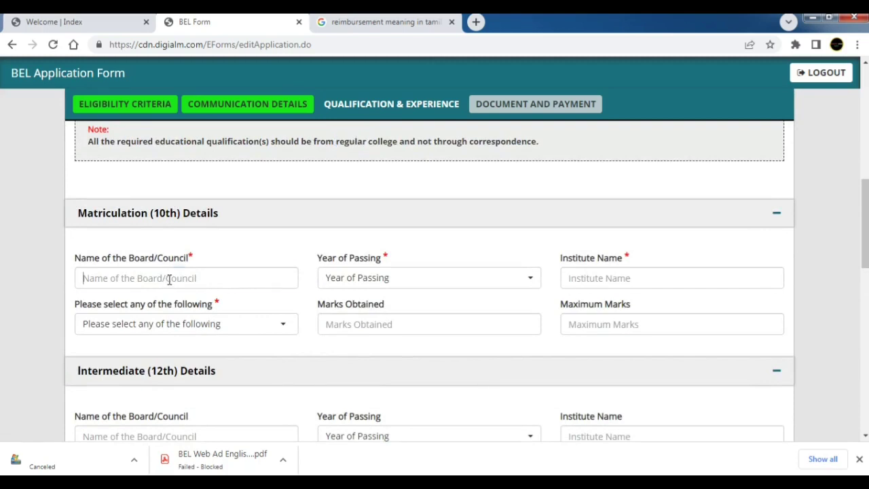
pyautogui.click(367, 279)
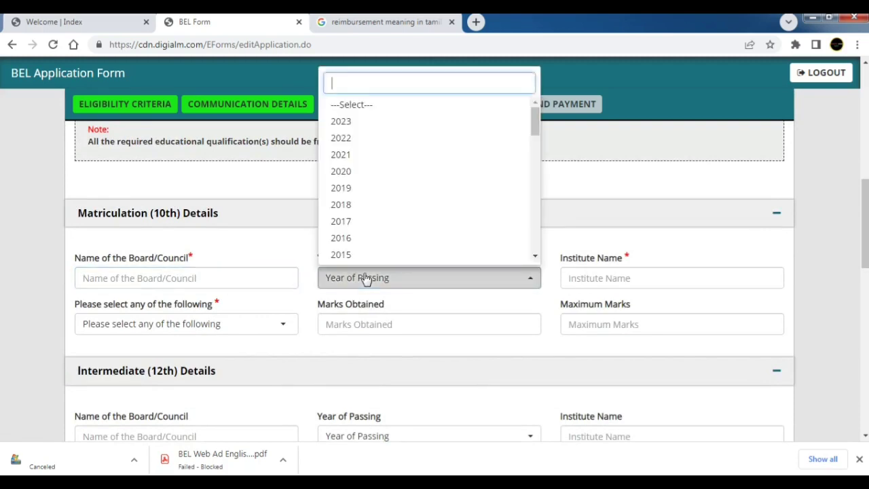
pyautogui.click(367, 279)
pyautogui.click(592, 282)
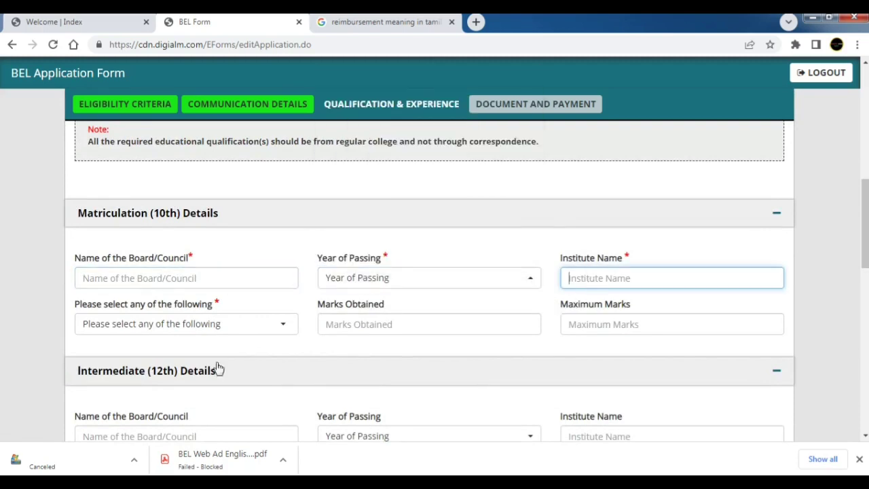
# Step: Record the Matriculation (10th) result as Percentage, with 483 marks obtained out of a maximum of 500
pyautogui.click(213, 331)
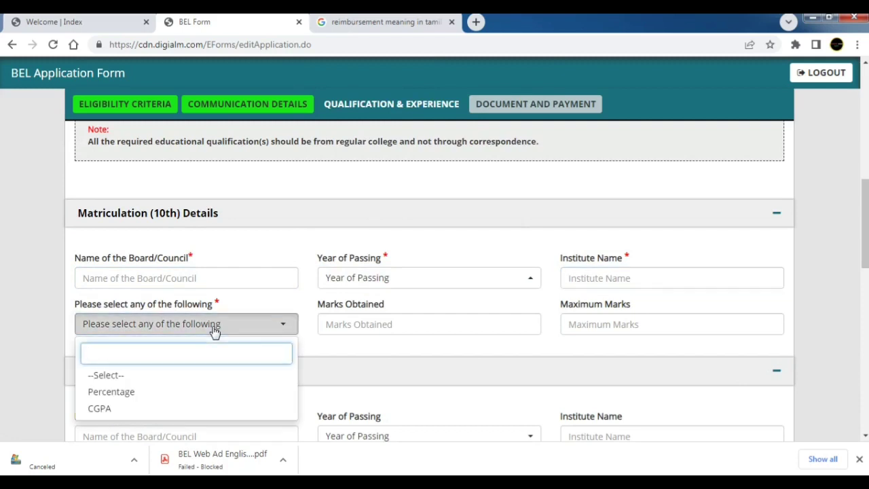
pyautogui.click(126, 396)
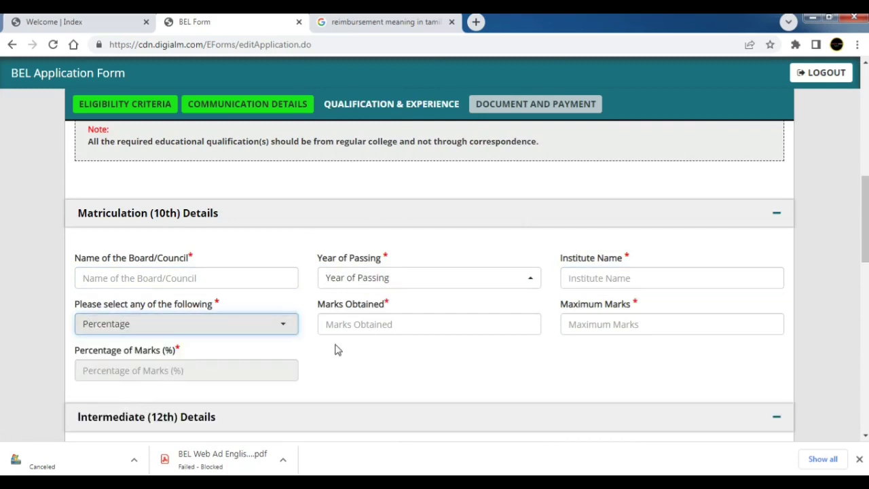
pyautogui.click(379, 327)
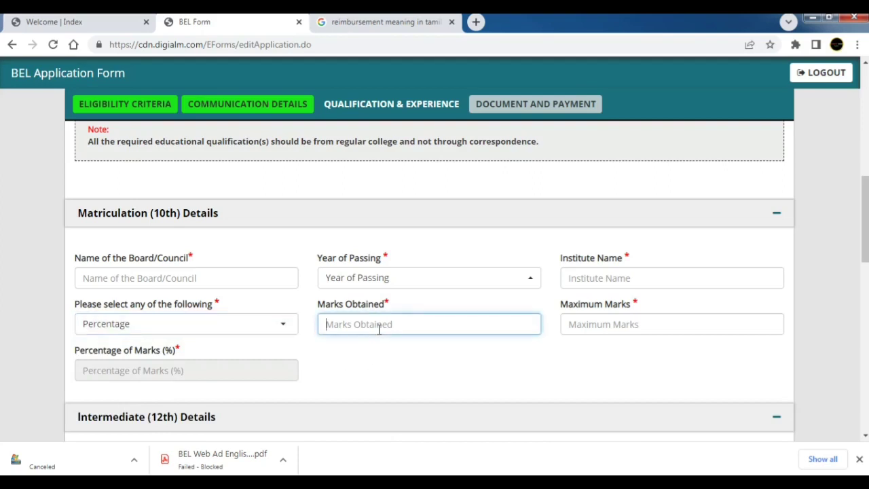
pyautogui.click(577, 330)
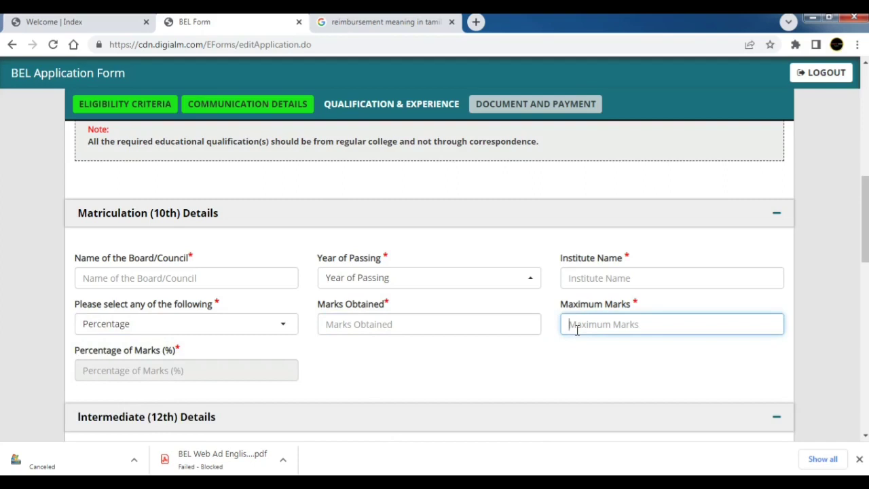
pyautogui.write('500')
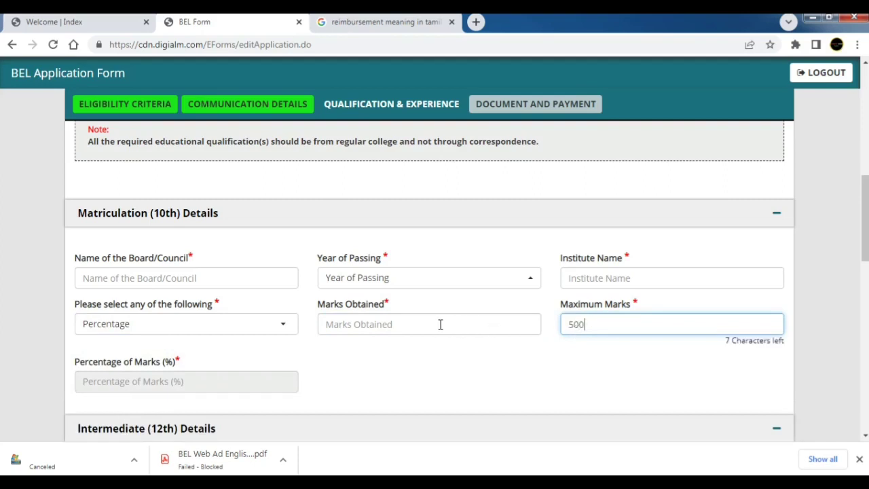
pyautogui.click(440, 325)
pyautogui.write('483')
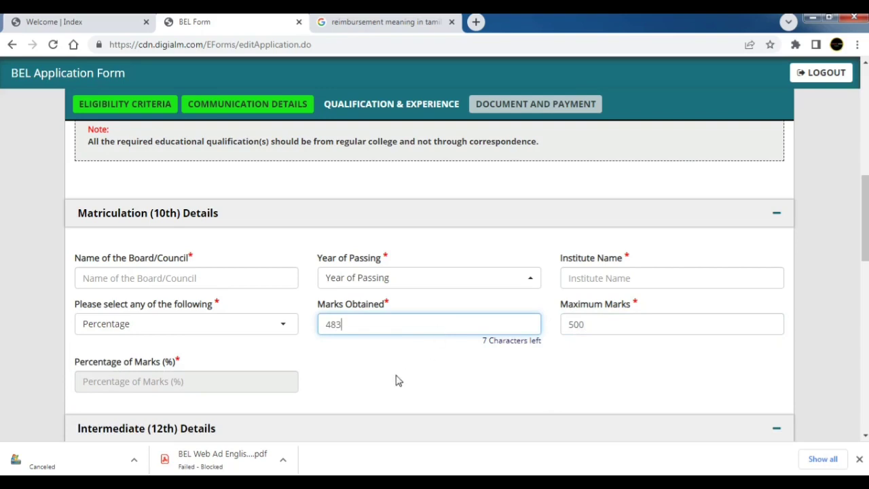
pyautogui.click(398, 379)
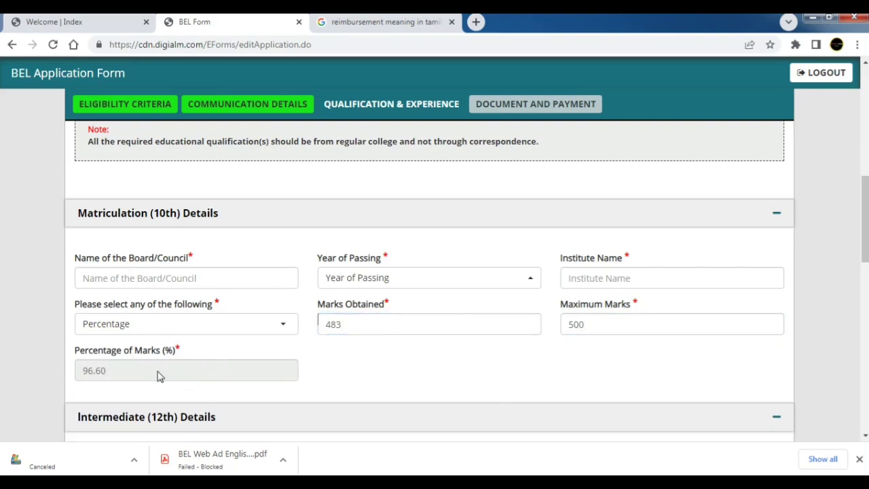
# Step: Set the Essential Qualification degree to B.E. and its subject to Mechanical
pyautogui.scroll(-4, 157, 375)
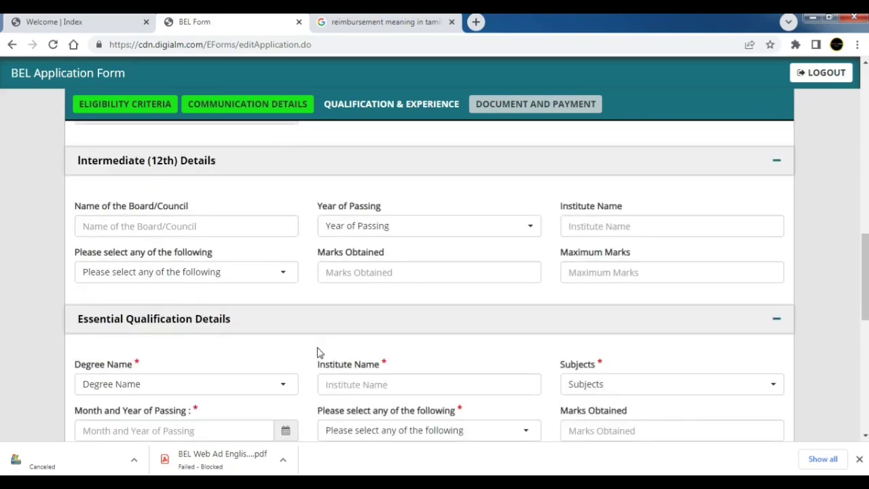
pyautogui.scroll(-2, 319, 351)
pyautogui.click(223, 265)
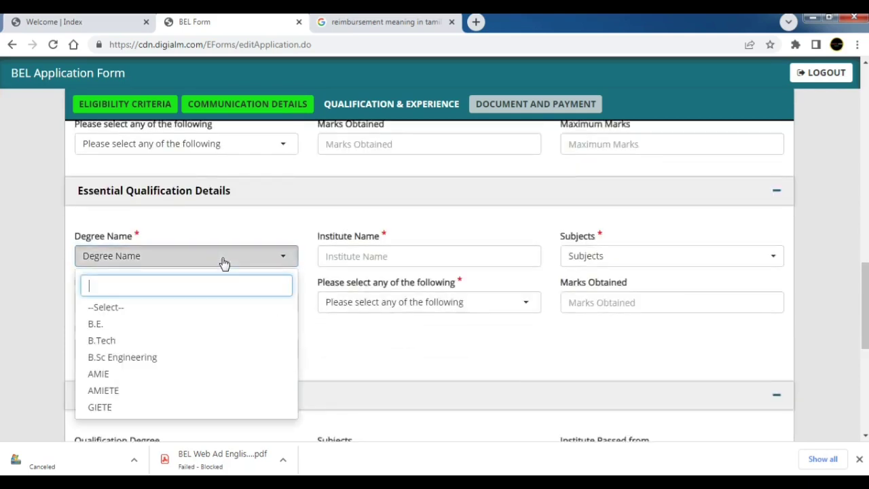
pyautogui.click(101, 324)
pyautogui.click(349, 255)
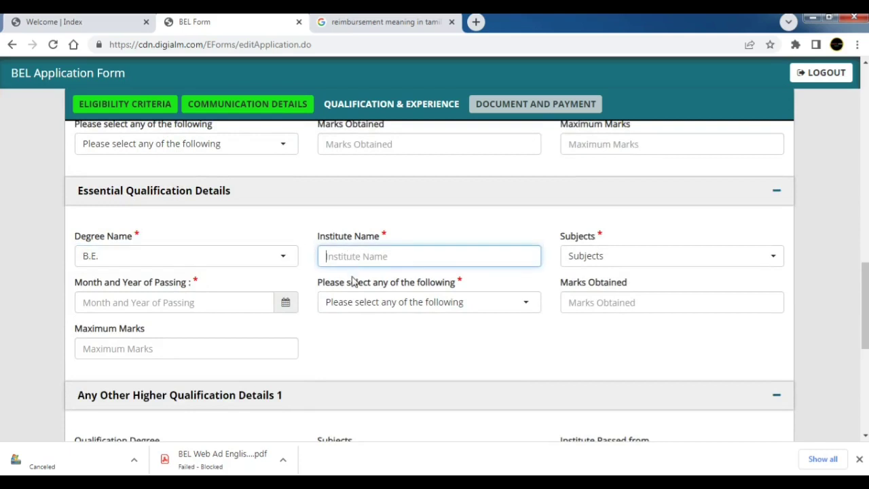
pyautogui.click(599, 258)
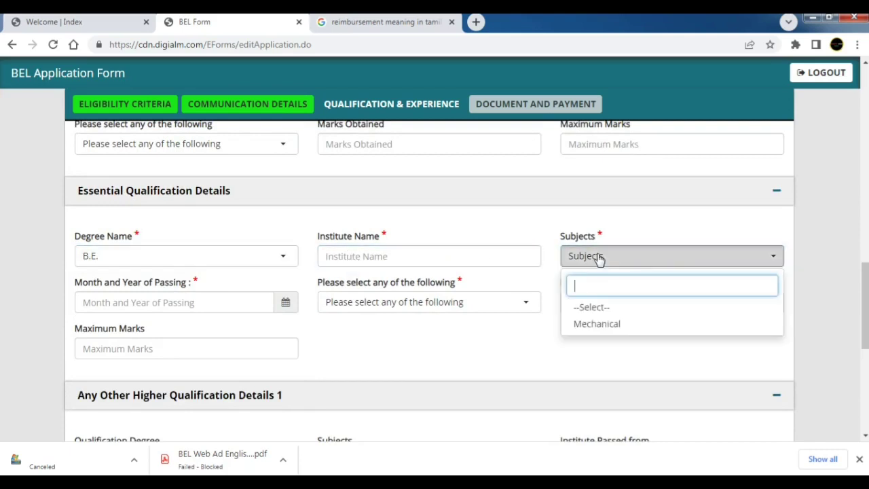
pyautogui.click(604, 327)
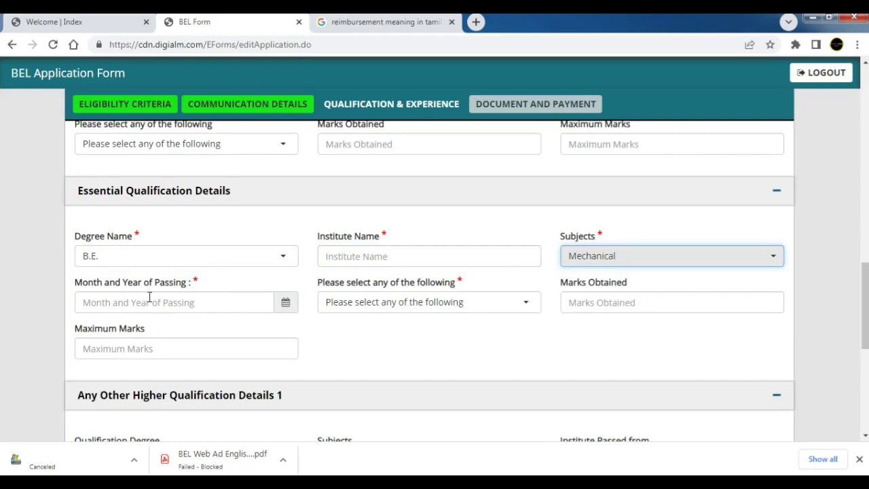
# Step: Record the Essential Qualification result as Percentage, with 3658 marks obtained out of a maximum of 4200
pyautogui.click(370, 306)
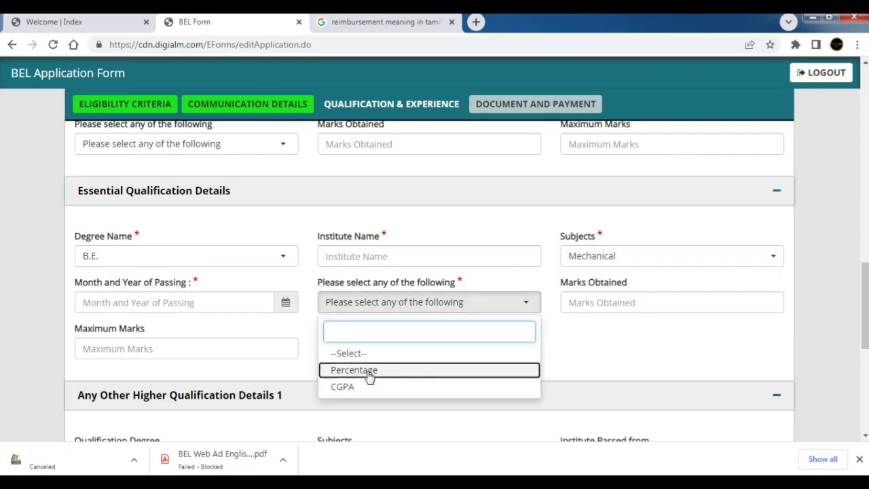
pyautogui.click(370, 375)
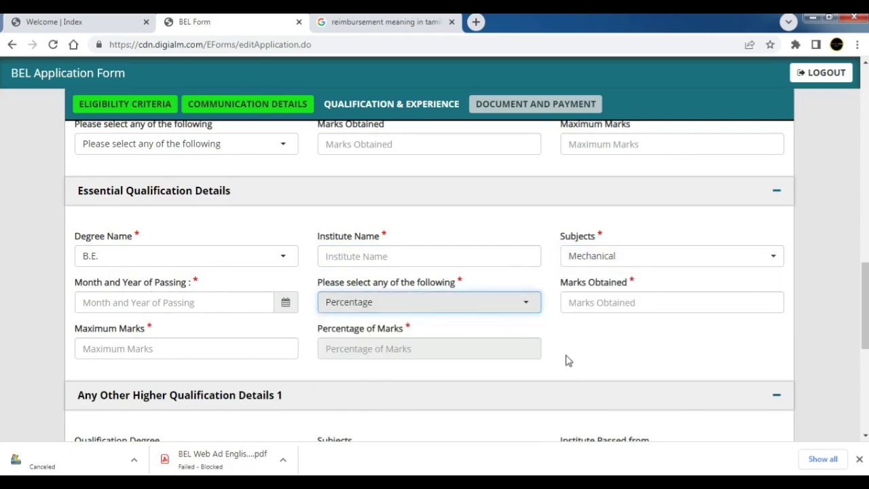
pyautogui.click(599, 303)
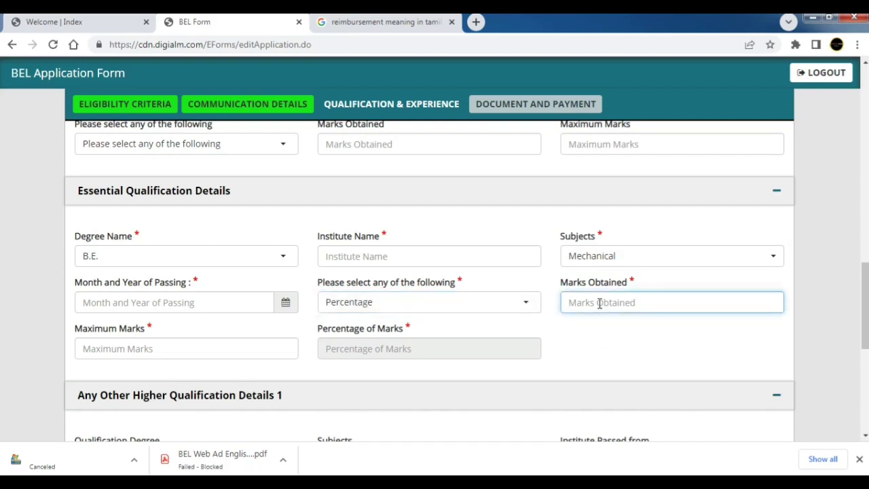
pyautogui.click(257, 345)
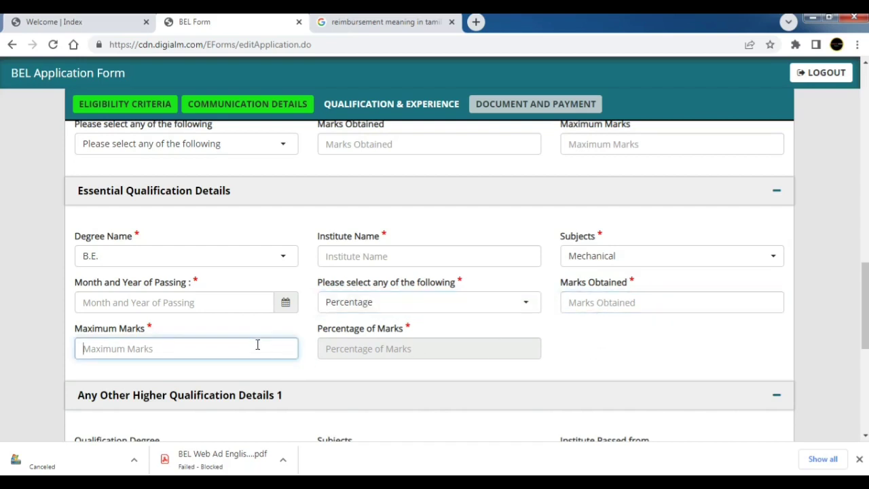
pyautogui.click(585, 304)
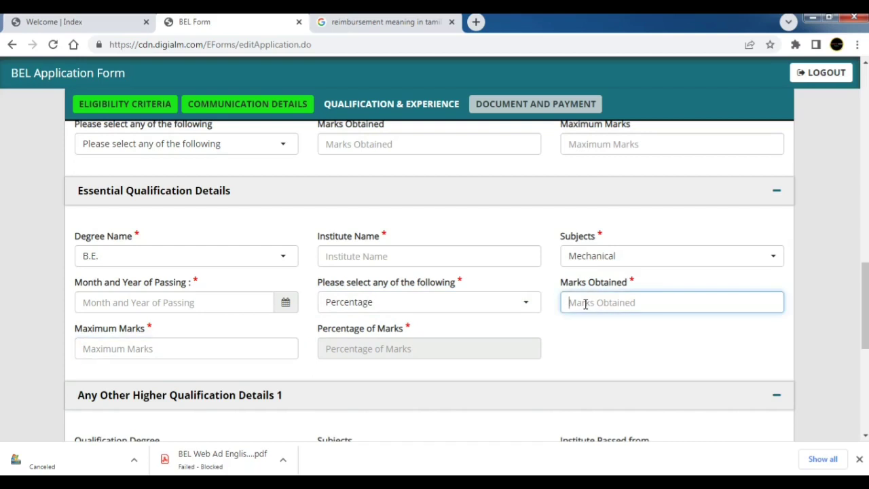
pyautogui.write('3650')
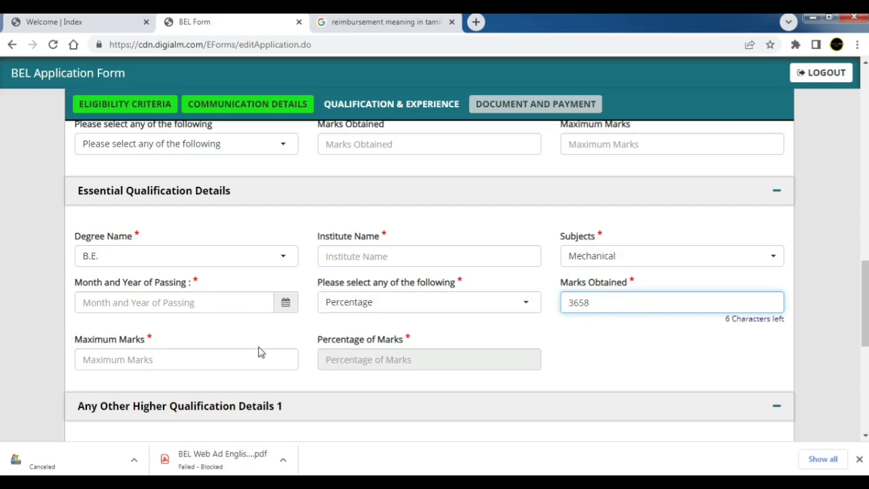
pyautogui.click(225, 364)
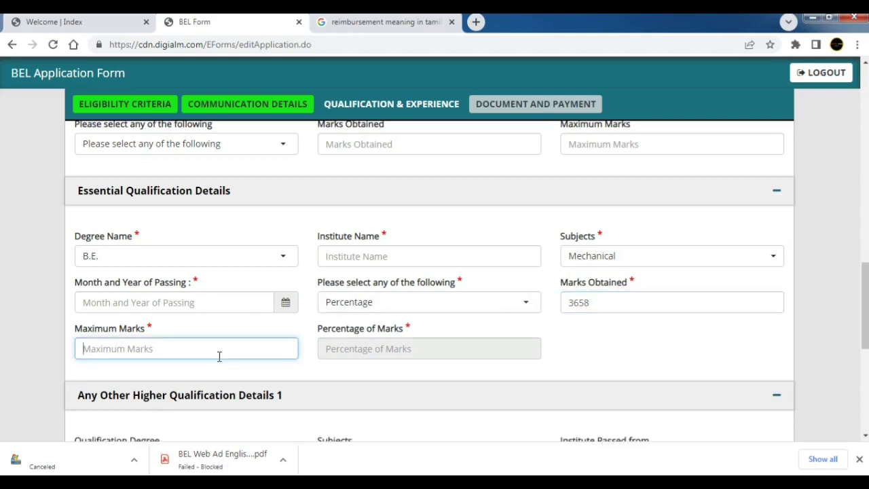
pyautogui.write('42')
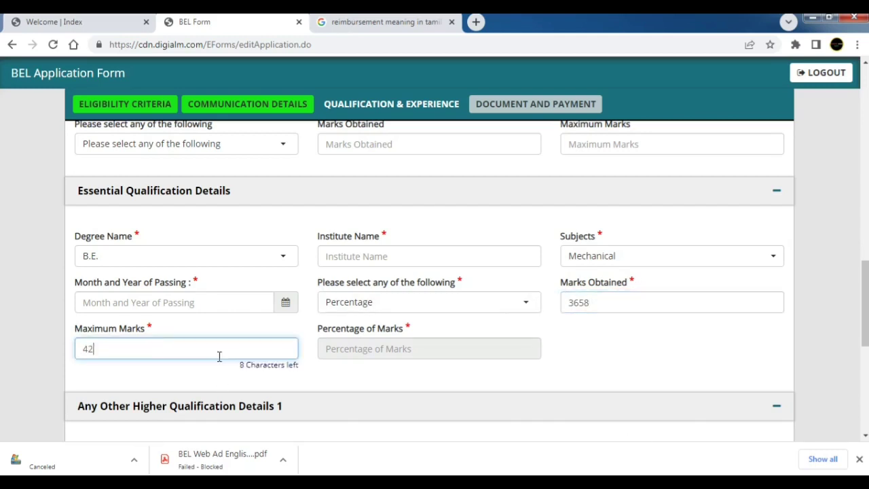
pyautogui.write('00')
pyautogui.click(336, 380)
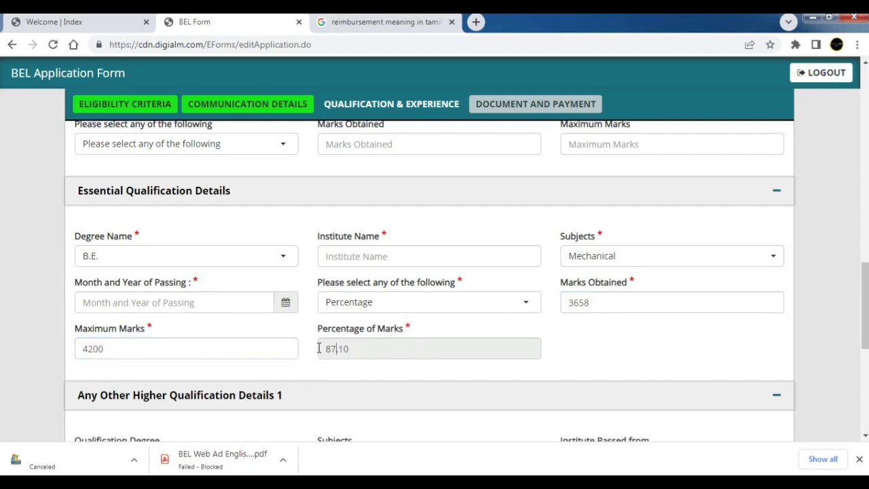
# Step: Review the other higher qualification and work experience sections, and switch to the BEL advertisement PDF in Acrobat
pyautogui.scroll(-1, 312, 360)
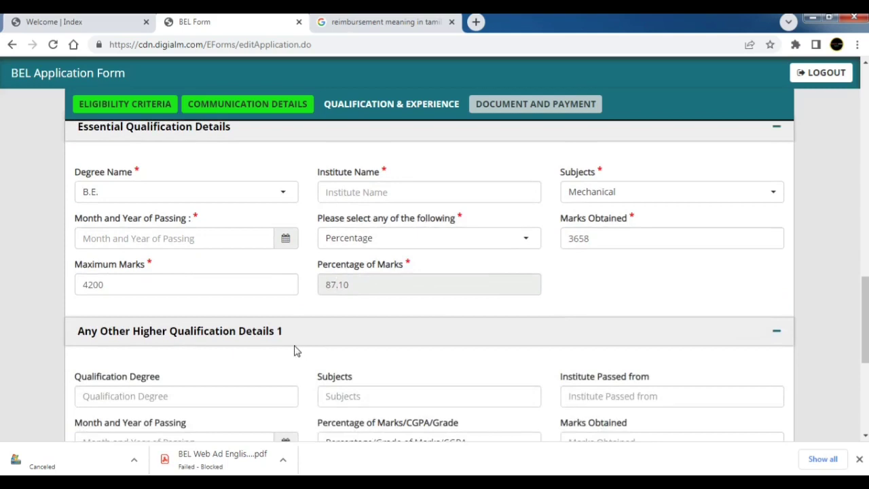
pyautogui.scroll(-1, 294, 351)
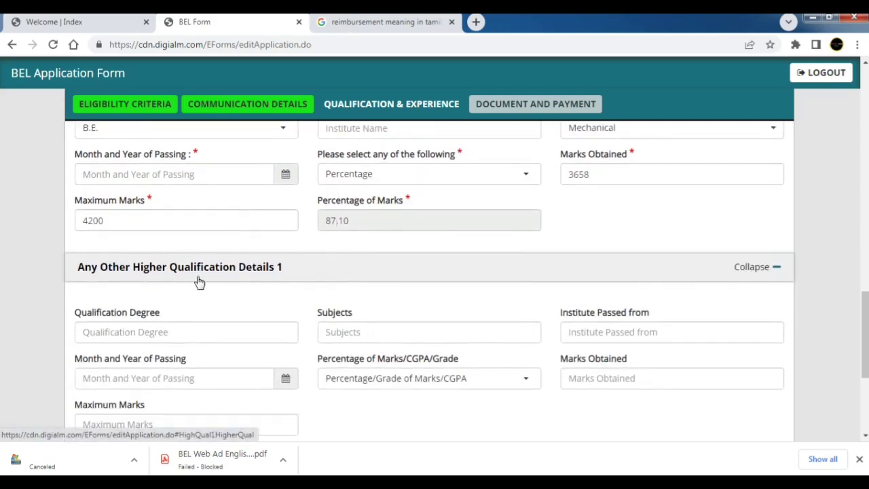
pyautogui.scroll(-1, 199, 282)
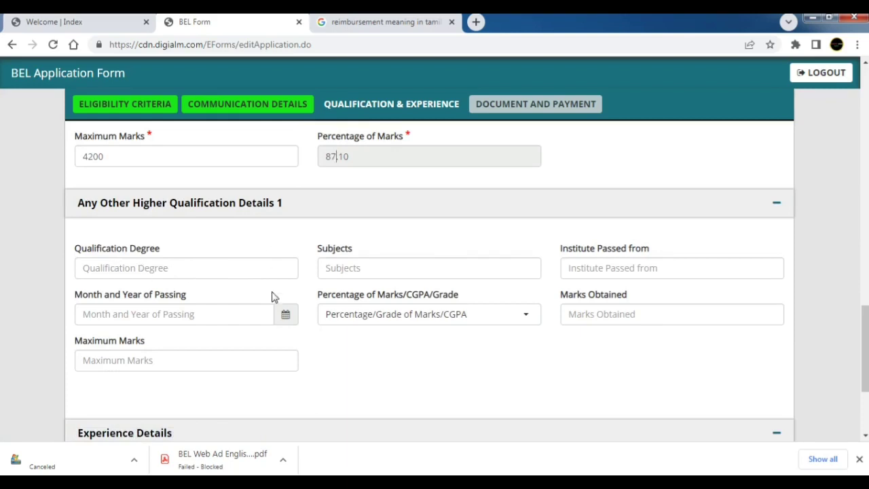
pyautogui.scroll(-2, 272, 297)
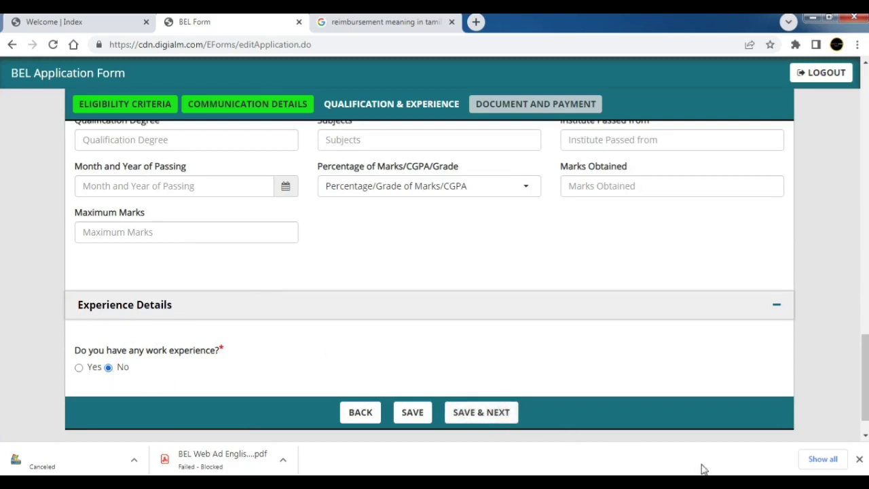
pyautogui.hotkey('alt', 'Tab')
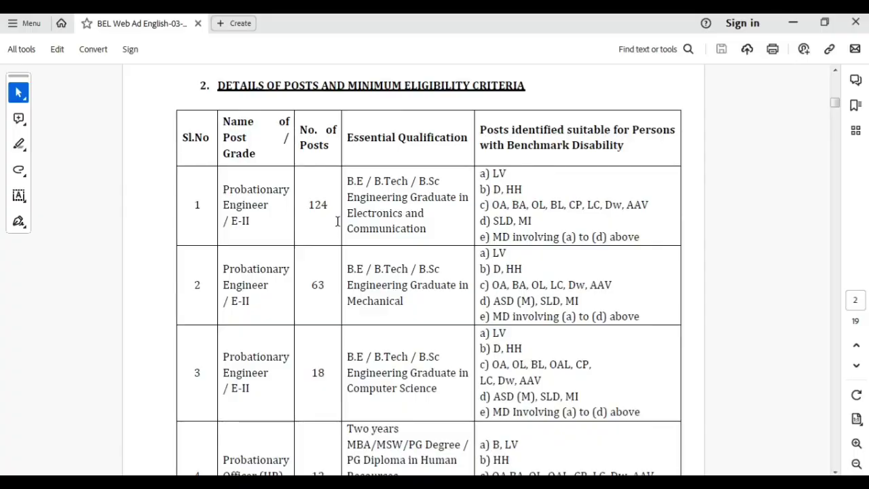